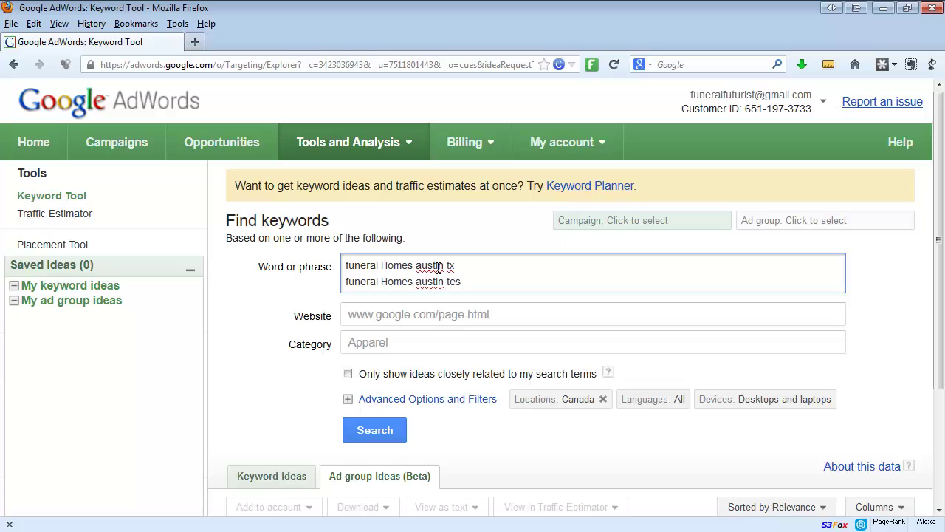
- Complete the second search phrase so that it reads "funeral Homes austin texas"
{"action": "key", "text": "BackSpace"}
{"action": "type", "text": "xad"}
{"action": "key", "text": "BackSpace"}
{"action": "type", "text": "s"}
- Duplicate both search phrases below the originals and make the copies singular: "funeral Home austin tx" and "funeral Home austin texas"
{"action": "key", "text": "shift+Home"}
{"action": "key", "text": "shift+Up"}
{"action": "key", "text": "ctrl+c"}
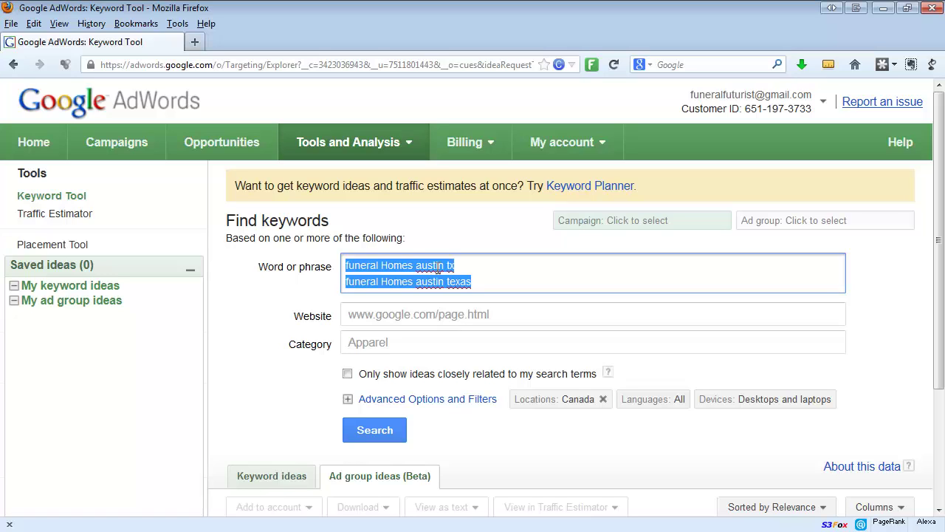
{"action": "key", "text": "Down"}
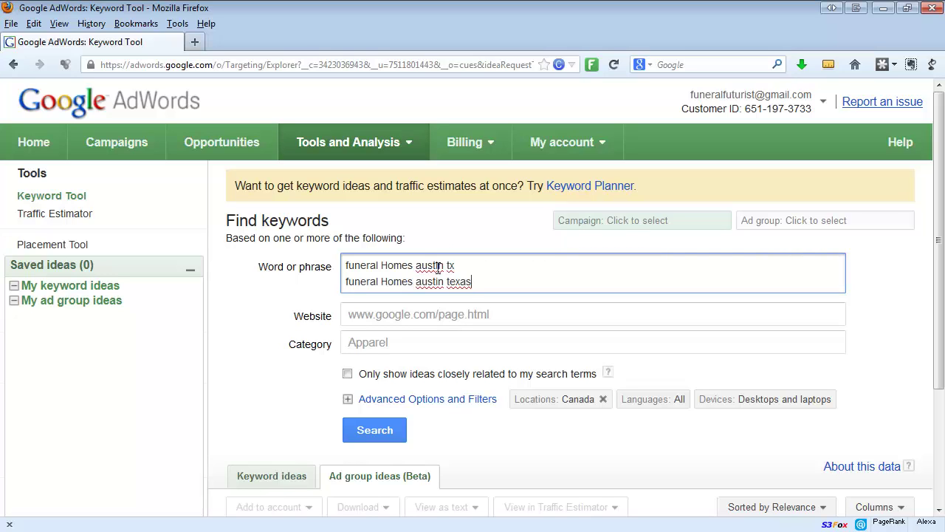
{"action": "key", "text": "Return"}
{"action": "key", "text": "ctrl+v"}
{"action": "key", "text": "ctrl+Left"}
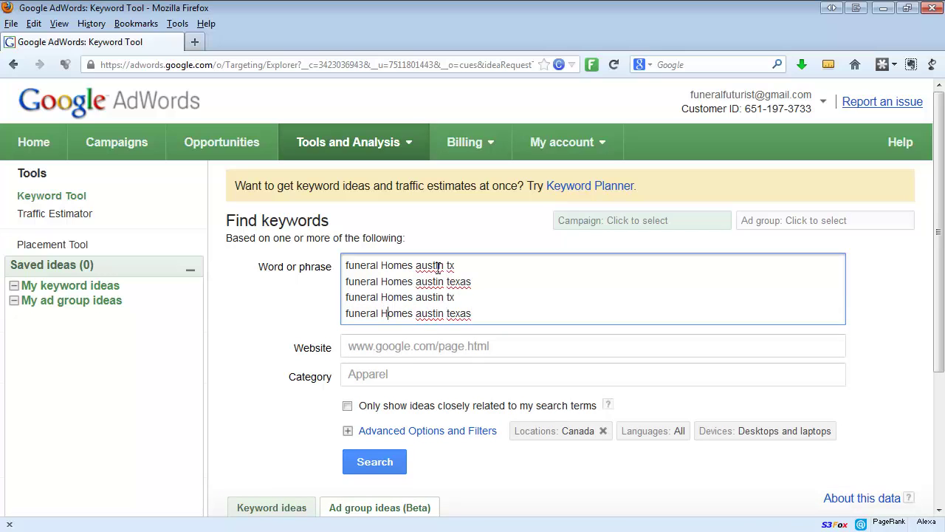
{"action": "key", "text": "BackSpace"}
{"action": "key", "text": "Up"}
{"action": "key", "text": "Delete"}
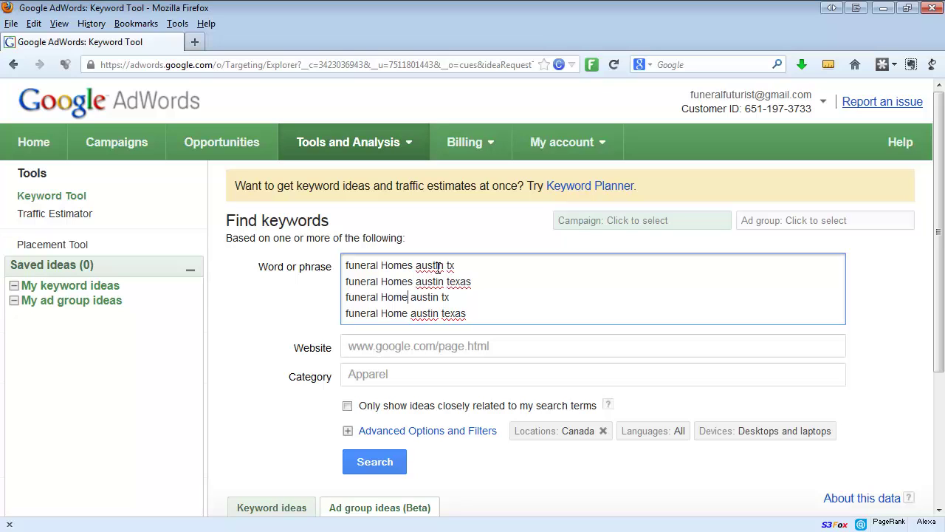
- Change the search location to United States in the advanced options and run the keyword search
{"action": "left_click", "coordinate": [592, 432]}
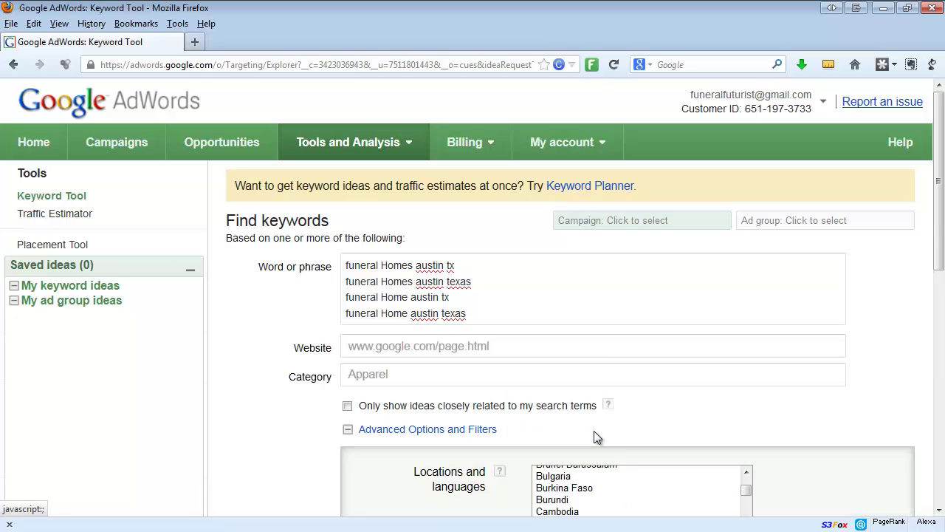
{"action": "scroll", "coordinate": [796, 463], "scroll_direction": "down", "scroll_amount": 6}
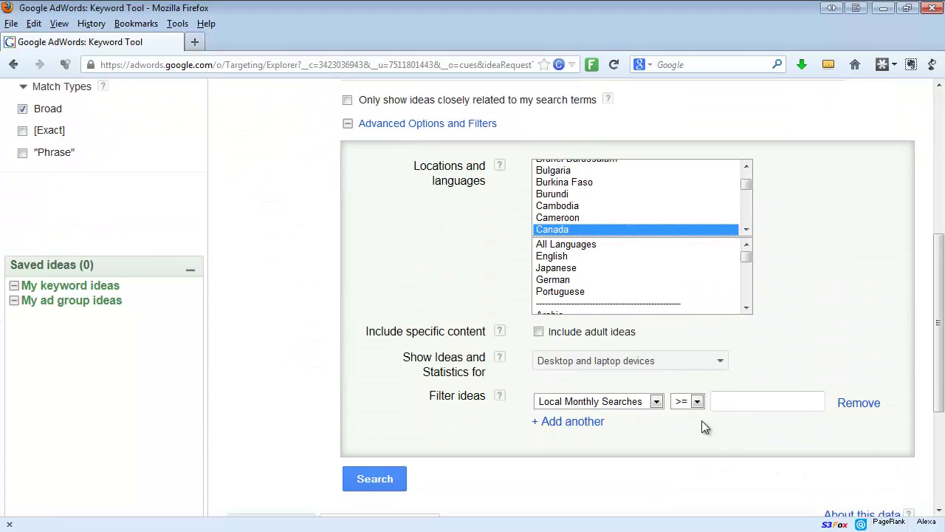
{"action": "left_click_drag", "start_coordinate": [748, 183], "coordinate": [748, 166]}
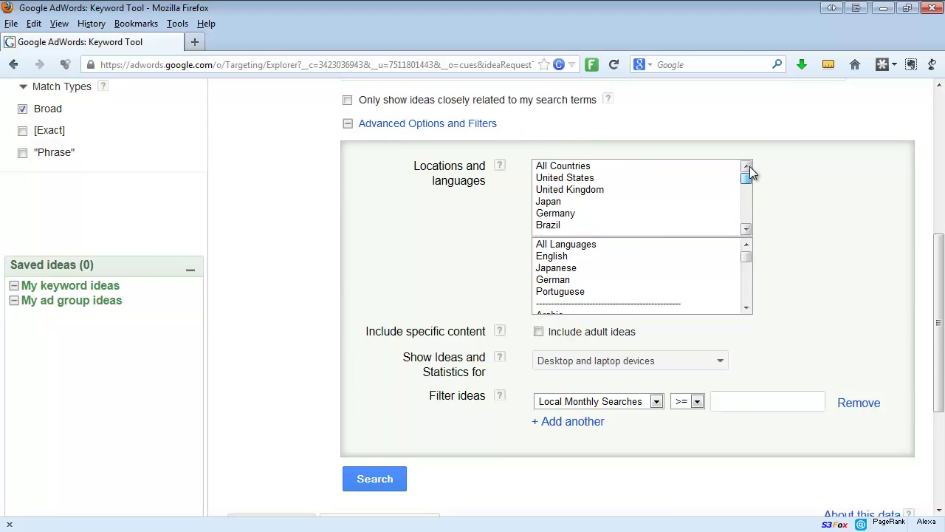
{"action": "left_click", "coordinate": [611, 176]}
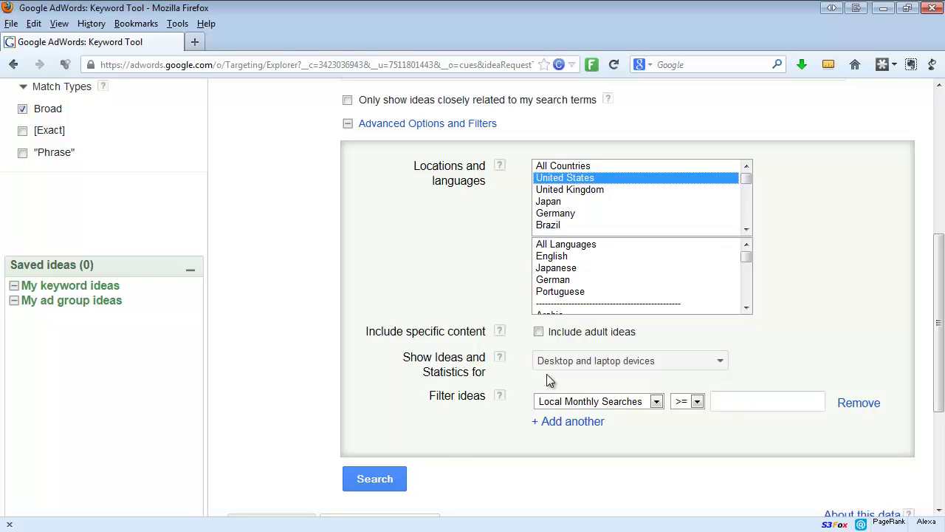
{"action": "left_click", "coordinate": [377, 482]}
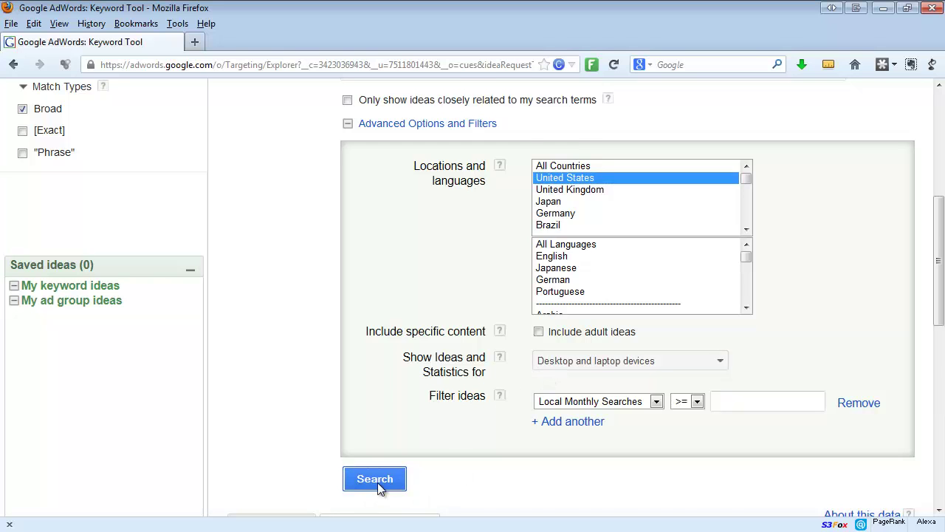
- Examine the competition, monthly searches and approximate CPC of the entered funeral home search terms
{"action": "scroll", "coordinate": [793, 388], "scroll_direction": "up", "scroll_amount": 5}
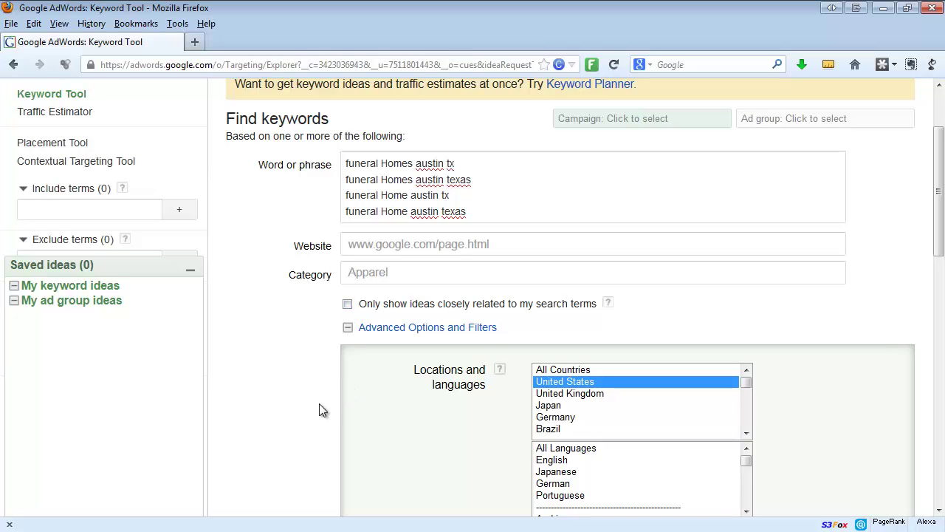
{"action": "scroll", "coordinate": [322, 412], "scroll_direction": "down", "scroll_amount": 5}
{"action": "scroll", "coordinate": [322, 411], "scroll_direction": "down", "scroll_amount": 3}
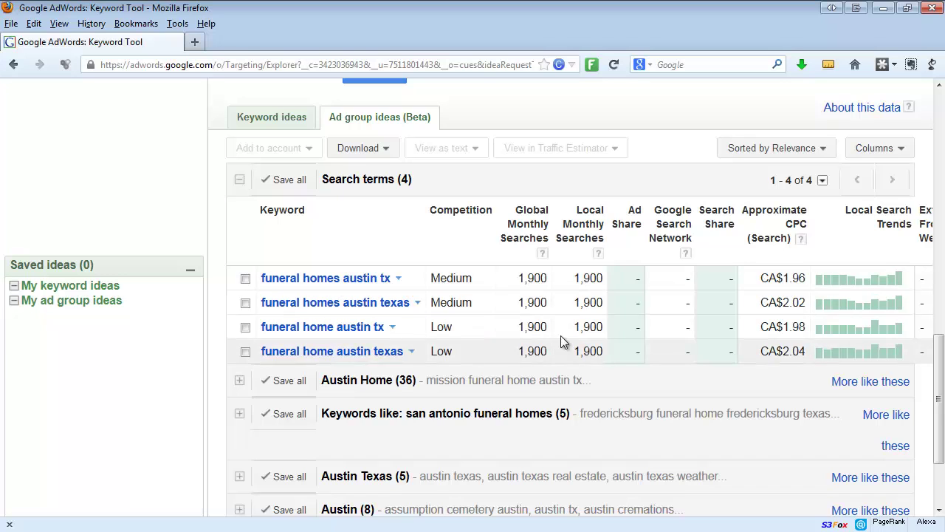
{"action": "scroll", "coordinate": [361, 356], "scroll_direction": "up", "scroll_amount": 5}
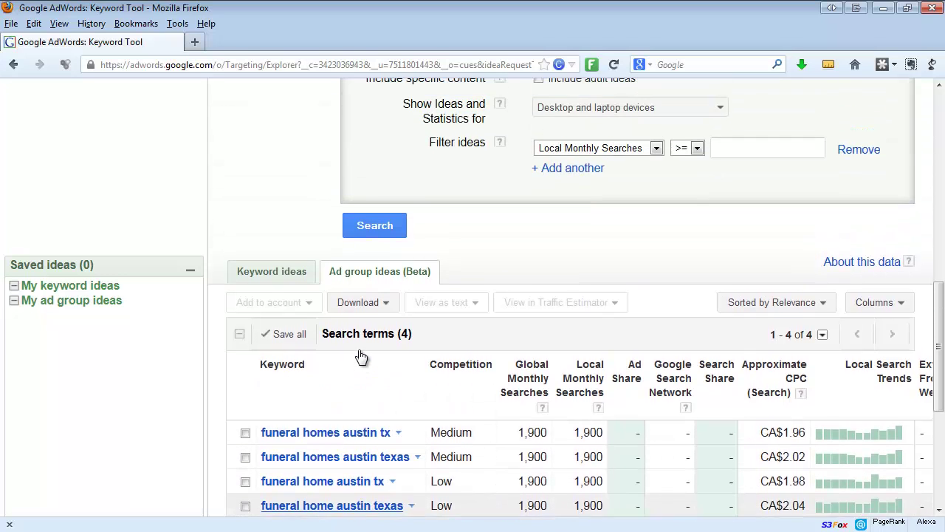
{"action": "scroll", "coordinate": [333, 381], "scroll_direction": "down", "scroll_amount": 2}
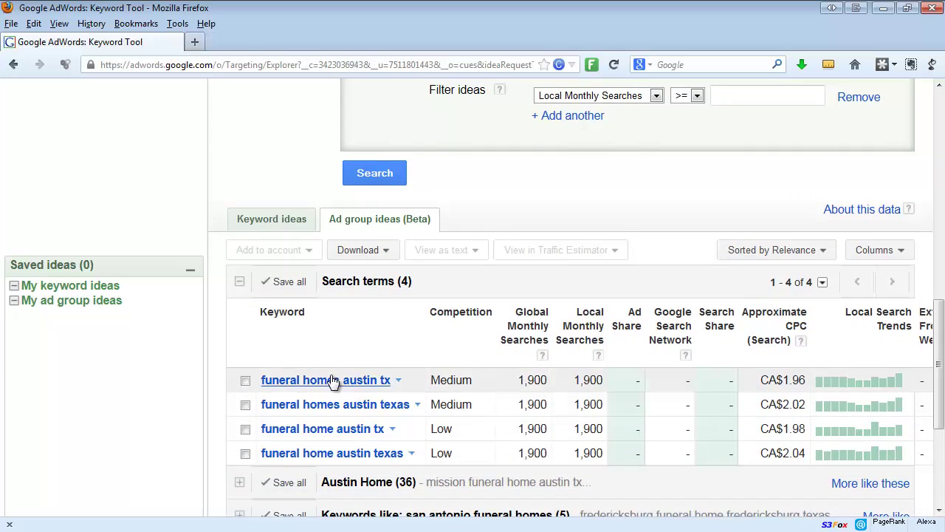
{"action": "scroll", "coordinate": [333, 381], "scroll_direction": "down", "scroll_amount": 3}
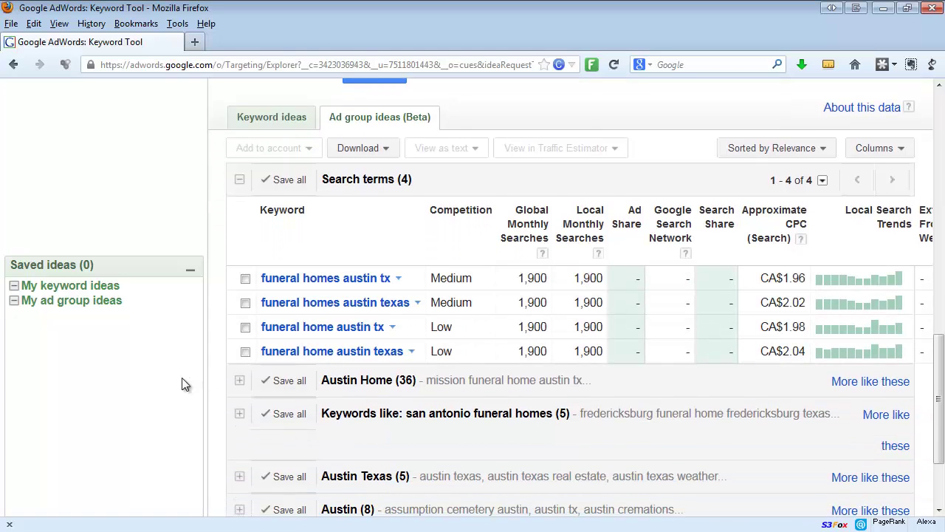
{"action": "scroll", "coordinate": [170, 390], "scroll_direction": "up", "scroll_amount": 4}
{"action": "scroll", "coordinate": [165, 394], "scroll_direction": "down", "scroll_amount": 4}
- Enable the [Exact] and "Phrase" match types alongside Broad and rerun the keyword search
{"action": "scroll", "coordinate": [202, 245], "scroll_direction": "up", "scroll_amount": 14}
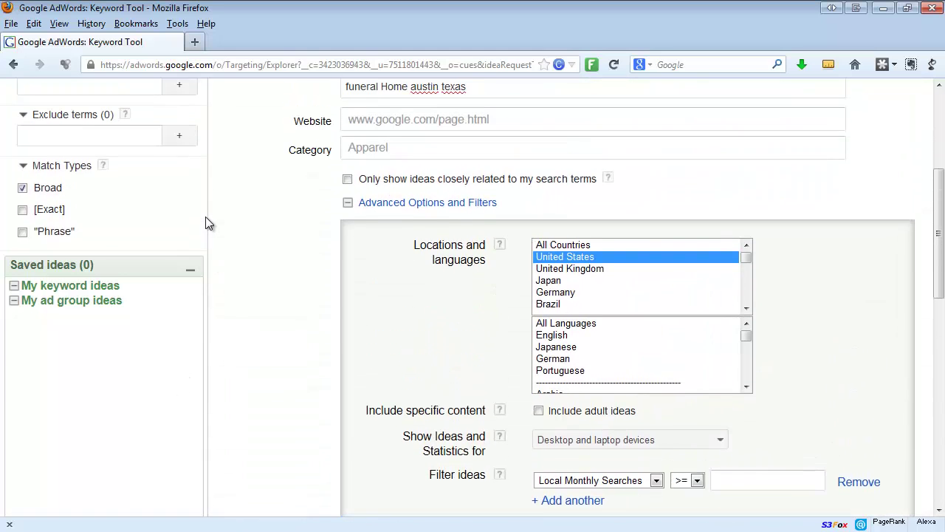
{"action": "scroll", "coordinate": [223, 214], "scroll_direction": "down", "scroll_amount": 3}
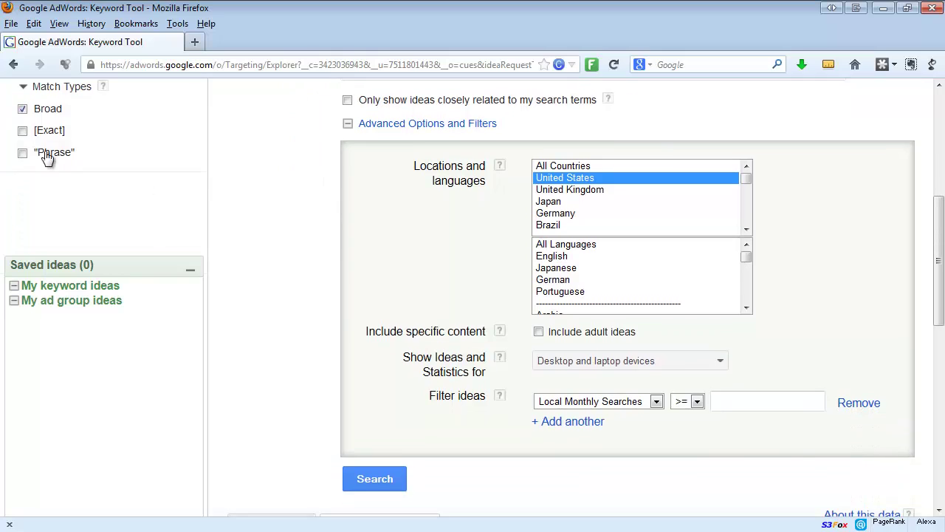
{"action": "left_click", "coordinate": [23, 131]}
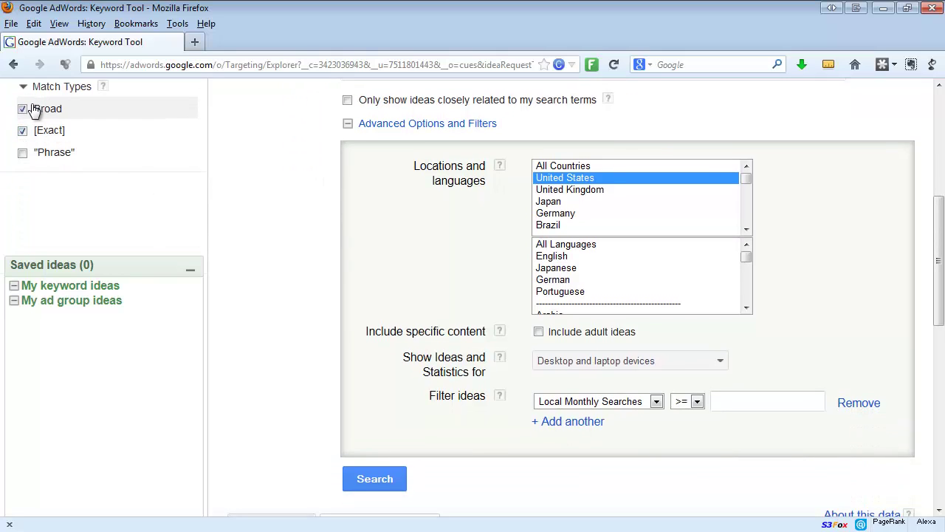
{"action": "left_click", "coordinate": [23, 153]}
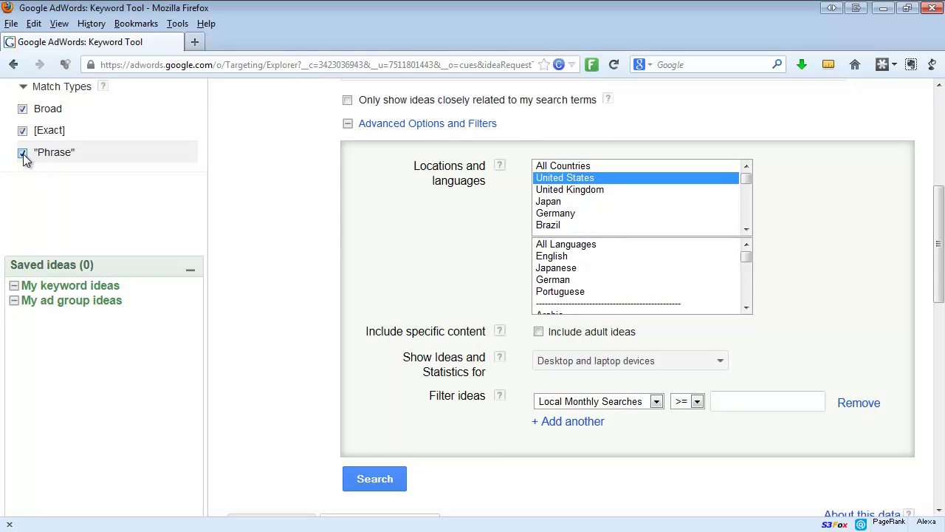
{"action": "left_click", "coordinate": [372, 478]}
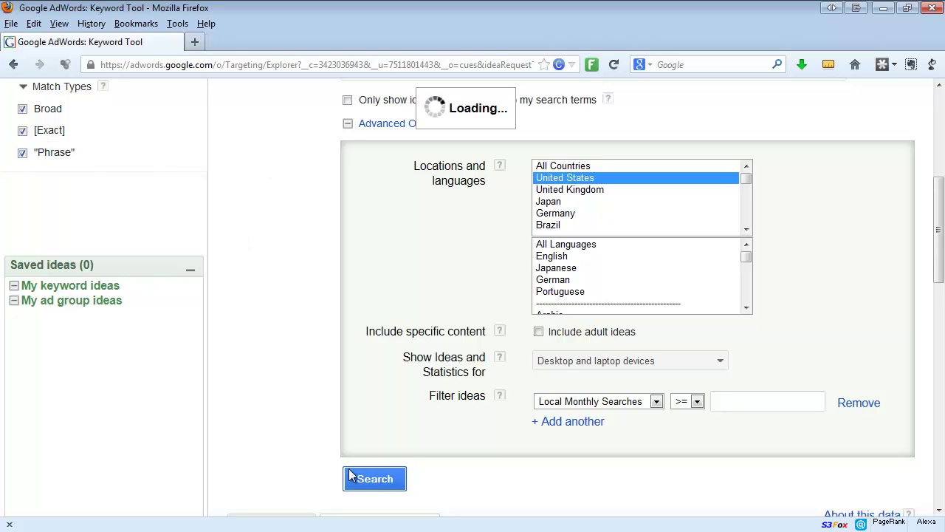
- Review the search terms across match types and sort them by Local Monthly Searches
{"action": "scroll", "coordinate": [291, 420], "scroll_direction": "down", "scroll_amount": 10}
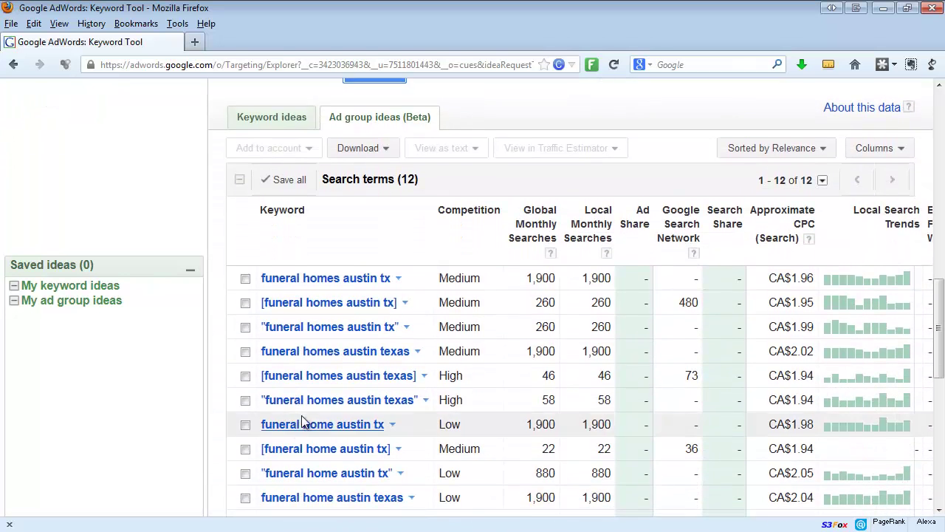
{"action": "scroll", "coordinate": [313, 412], "scroll_direction": "down", "scroll_amount": 5}
{"action": "scroll", "coordinate": [340, 410], "scroll_direction": "up", "scroll_amount": 5}
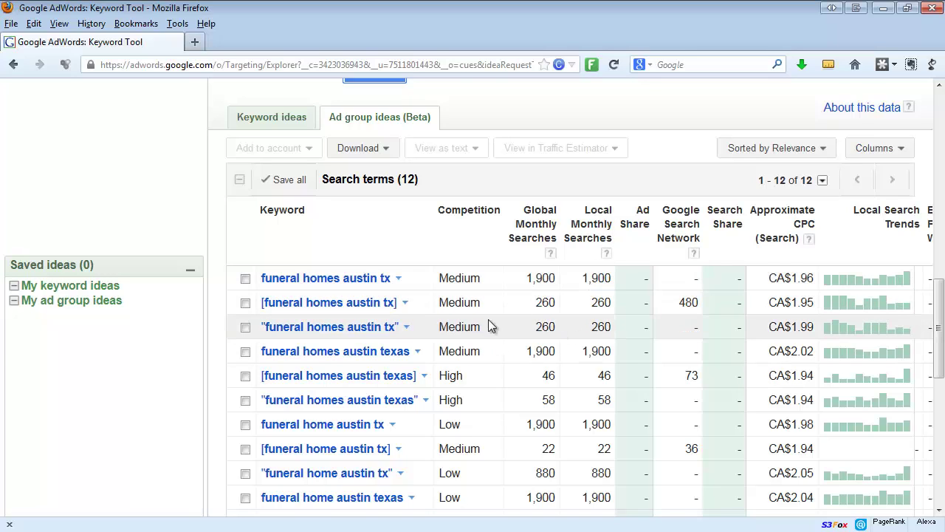
{"action": "left_click", "coordinate": [599, 219]}
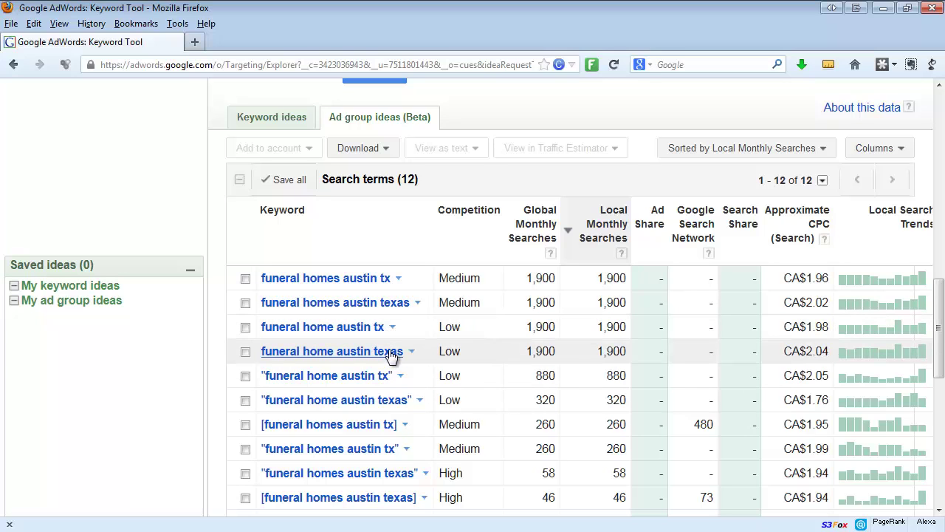
- Expand the phrase list with reversed "austin tx funeral homes" and "mortuary austin texas" variants, in both tx and texas forms, and rerun the search
{"action": "scroll", "coordinate": [447, 327], "scroll_direction": "down", "scroll_amount": 3}
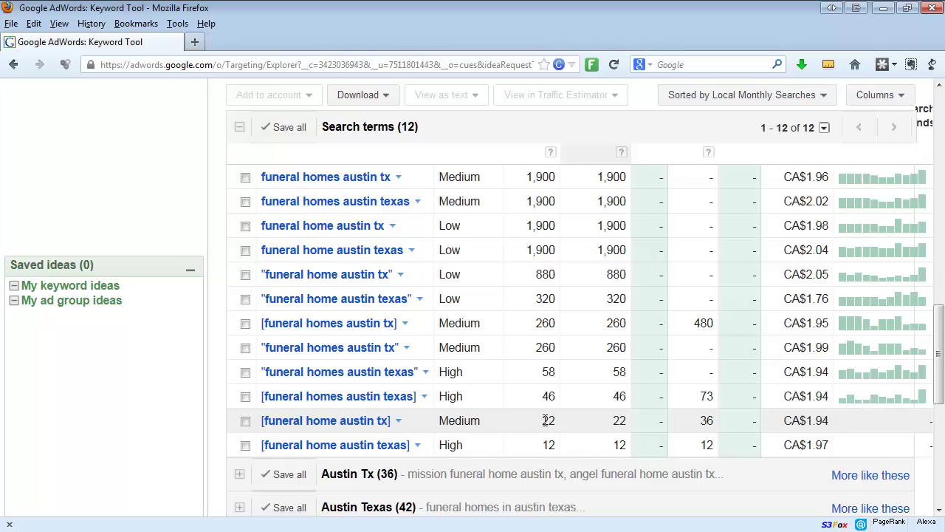
{"action": "scroll", "coordinate": [480, 332], "scroll_direction": "up", "scroll_amount": 5}
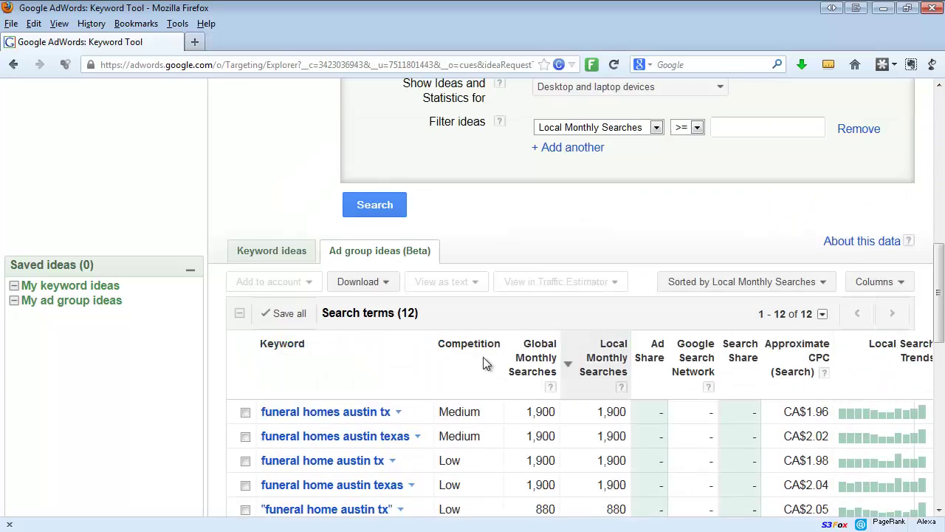
{"action": "scroll", "coordinate": [458, 436], "scroll_direction": "up", "scroll_amount": 6}
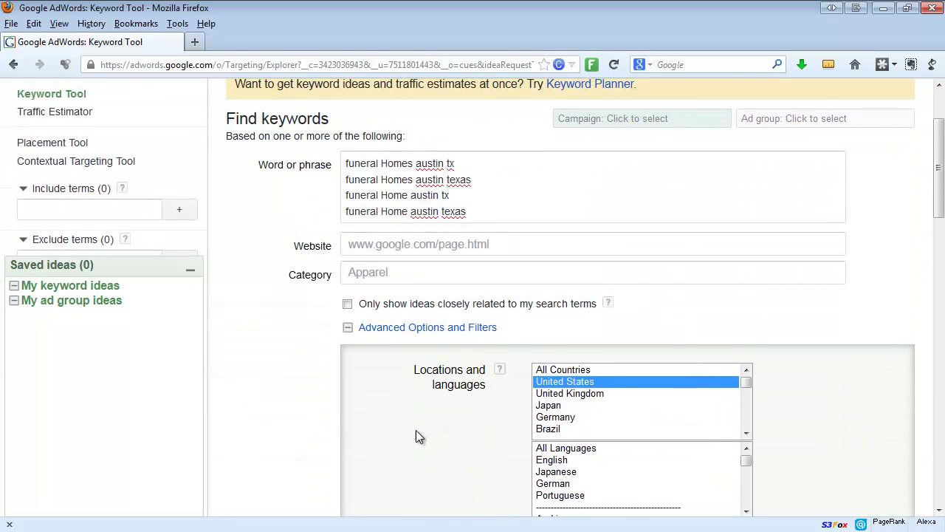
{"action": "left_click", "coordinate": [571, 187]}
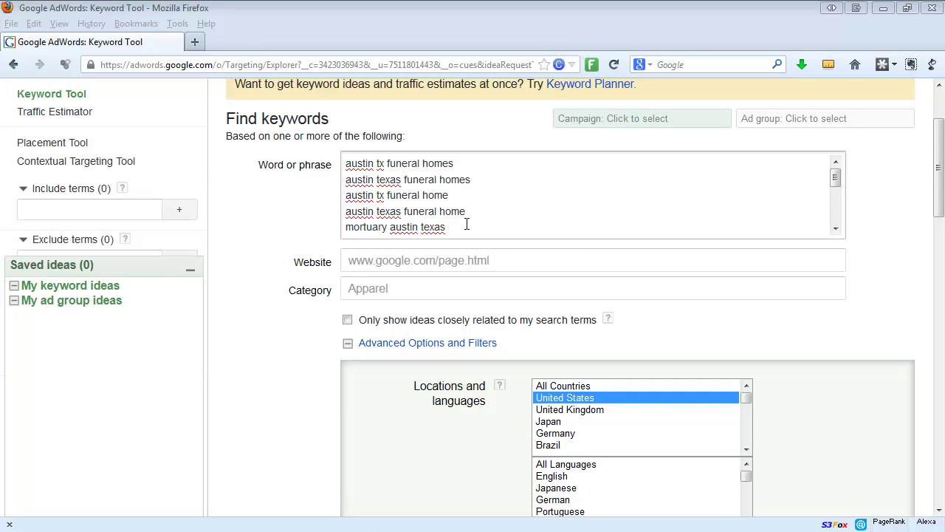
{"action": "scroll", "coordinate": [413, 218], "scroll_direction": "down", "scroll_amount": 1}
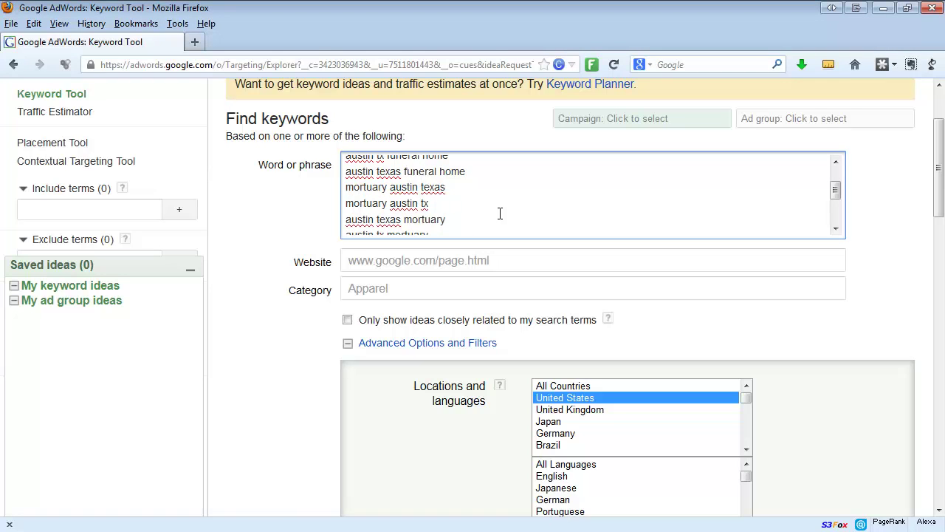
{"action": "scroll", "coordinate": [502, 214], "scroll_direction": "down", "scroll_amount": 2}
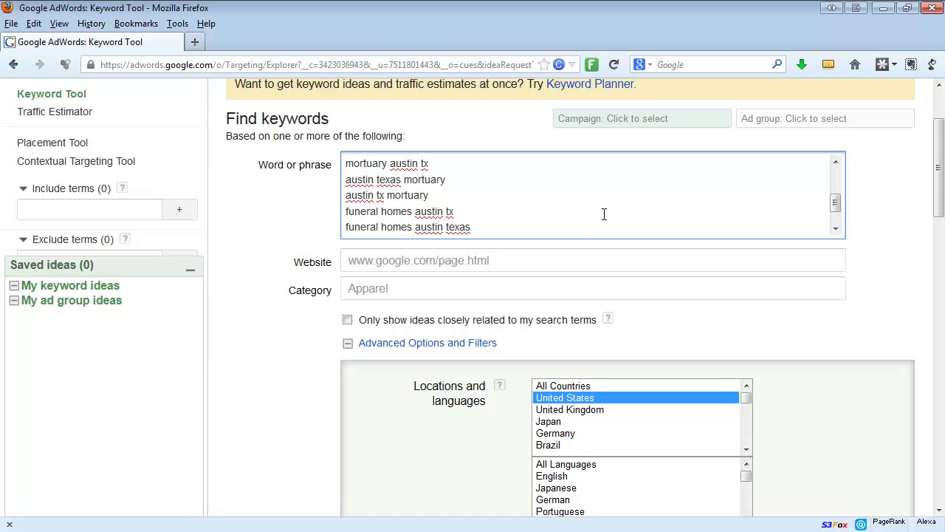
{"action": "scroll", "coordinate": [330, 387], "scroll_direction": "down", "scroll_amount": 5}
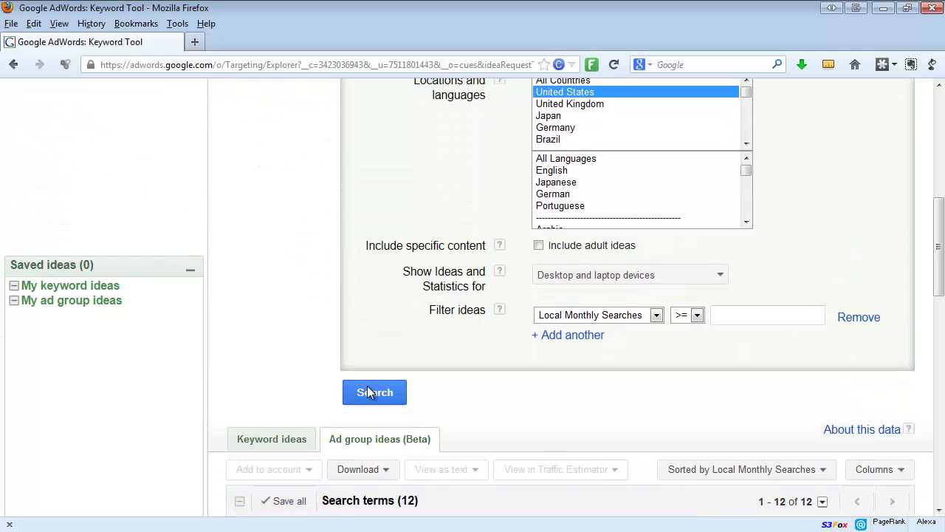
{"action": "left_click", "coordinate": [369, 392]}
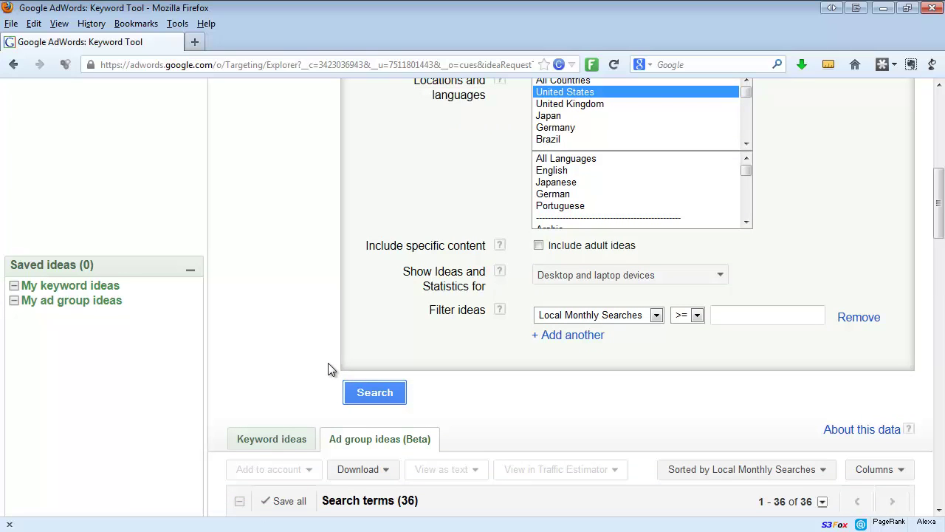
- Compare the local monthly searches and competition of the expanded funeral home and mortuary search terms
{"action": "scroll", "coordinate": [327, 362], "scroll_direction": "down", "scroll_amount": 5}
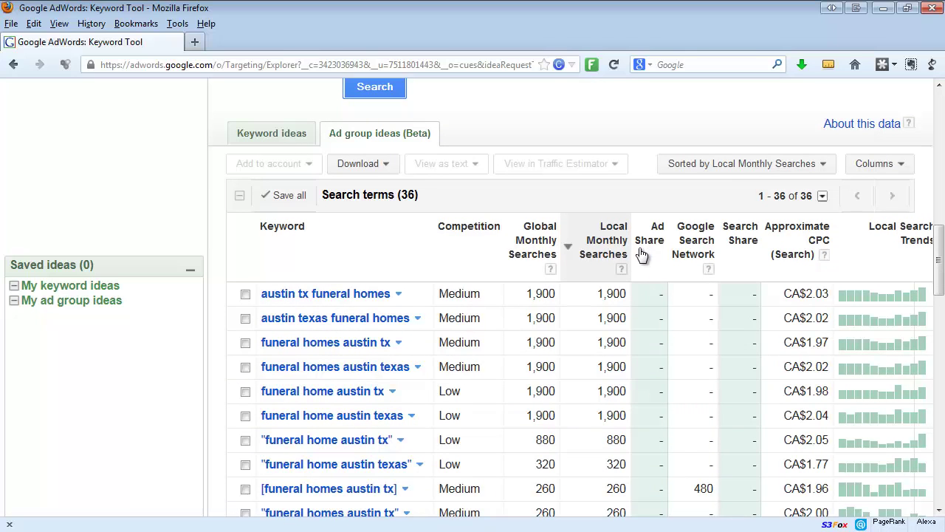
{"action": "scroll", "coordinate": [617, 255], "scroll_direction": "down", "scroll_amount": 3}
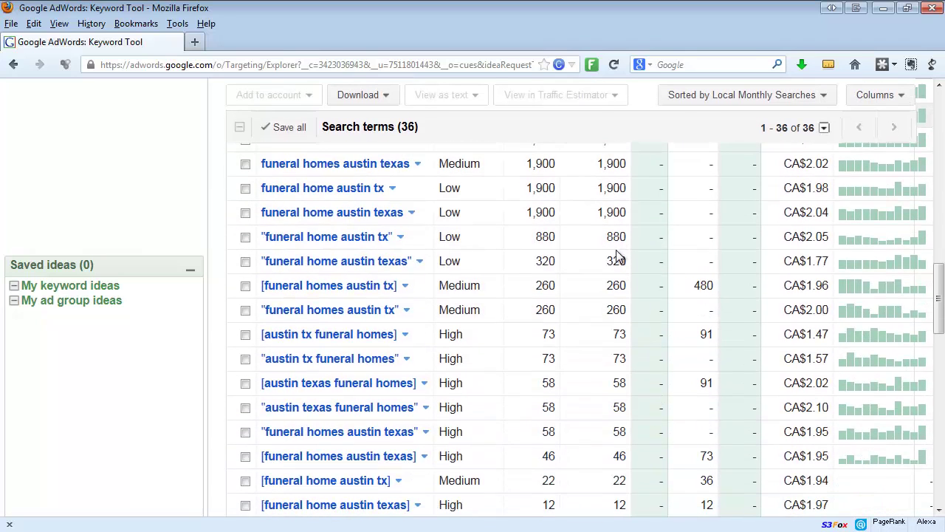
{"action": "scroll", "coordinate": [617, 255], "scroll_direction": "up", "scroll_amount": 2}
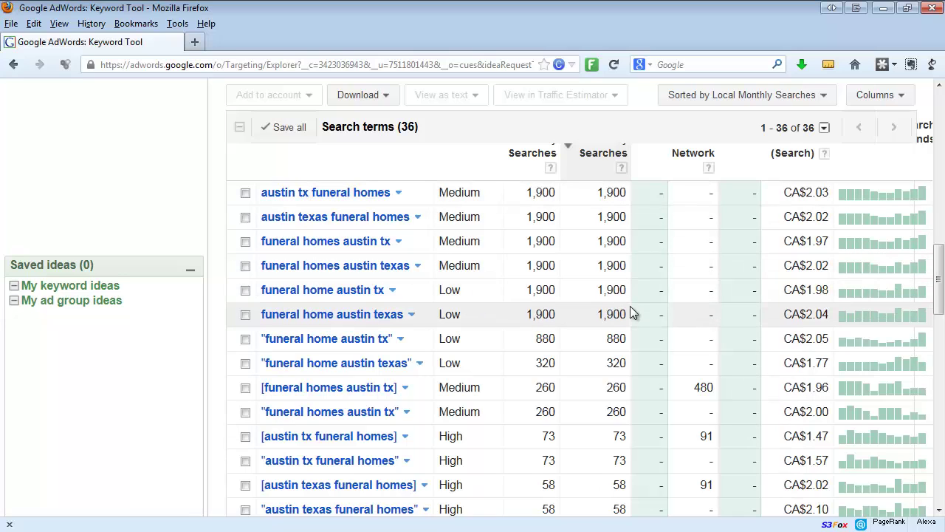
{"action": "scroll", "coordinate": [628, 310], "scroll_direction": "down", "scroll_amount": 3}
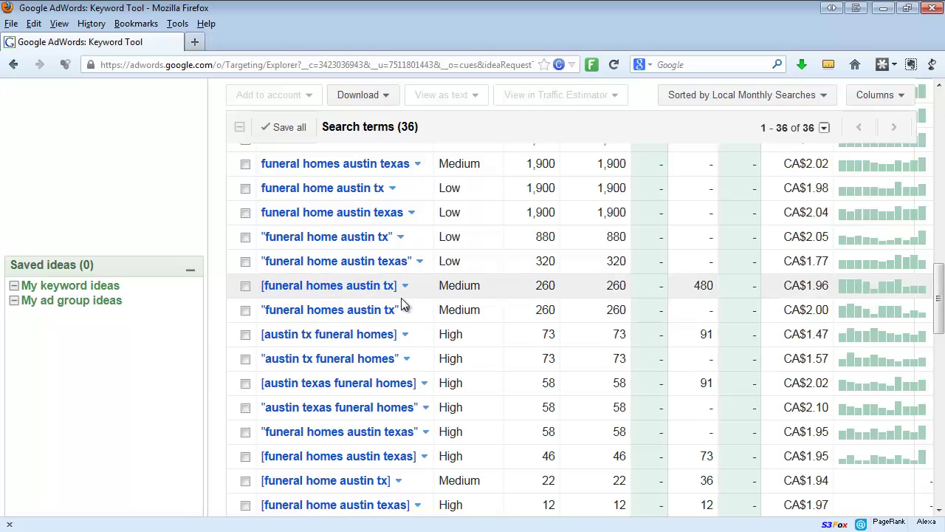
{"action": "scroll", "coordinate": [407, 299], "scroll_direction": "down", "scroll_amount": 3}
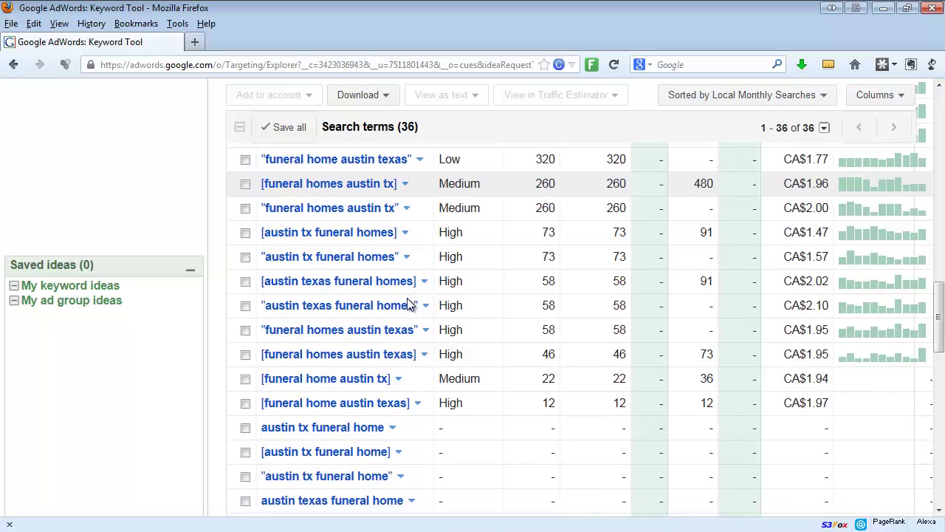
- Review the lowest-volume funeral home and mortuary search terms and the suggested ad groups listed below them
{"action": "scroll", "coordinate": [413, 303], "scroll_direction": "down", "scroll_amount": 3}
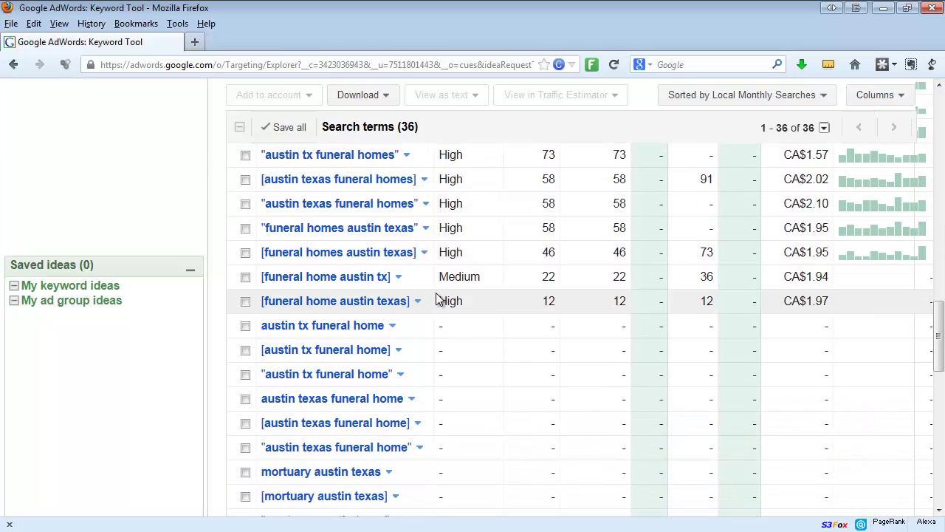
{"action": "scroll", "coordinate": [435, 299], "scroll_direction": "down", "scroll_amount": 3}
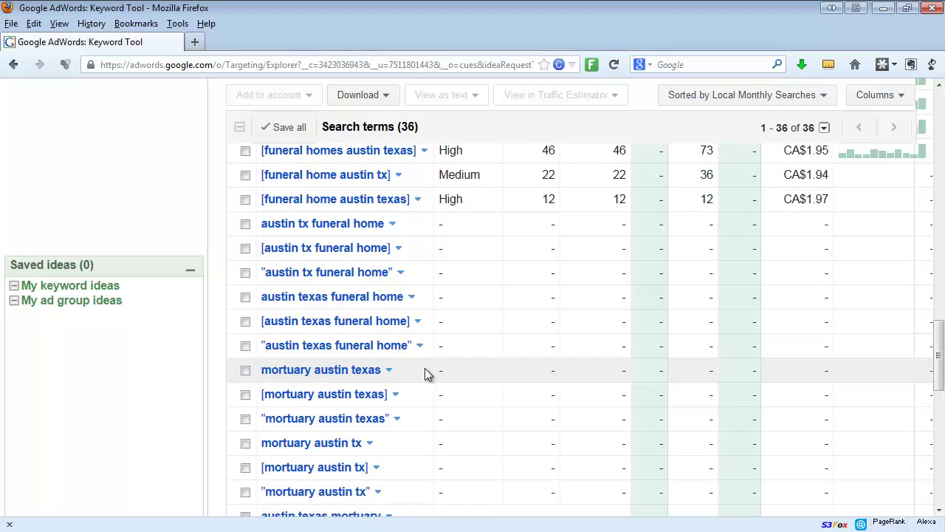
{"action": "scroll", "coordinate": [425, 368], "scroll_direction": "down", "scroll_amount": 6}
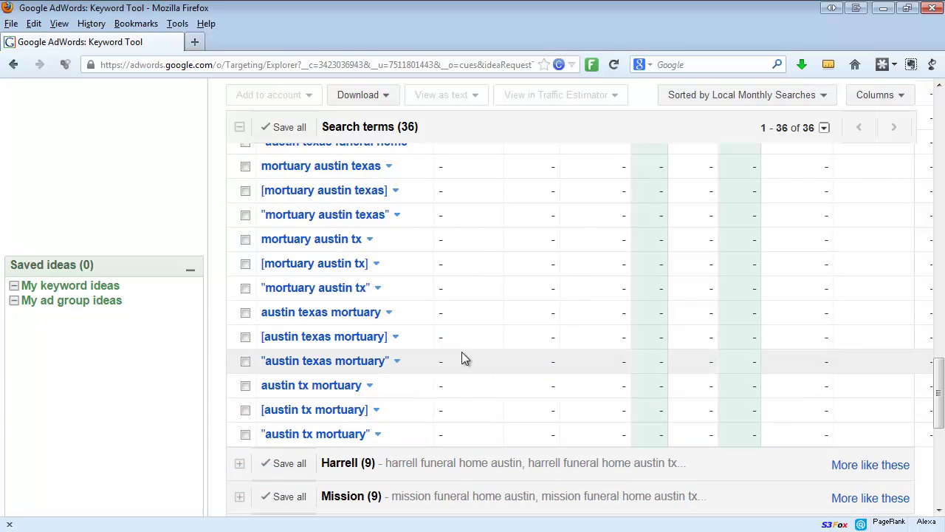
{"action": "scroll", "coordinate": [462, 359], "scroll_direction": "up", "scroll_amount": 8}
{"action": "scroll", "coordinate": [526, 363], "scroll_direction": "down", "scroll_amount": 14}
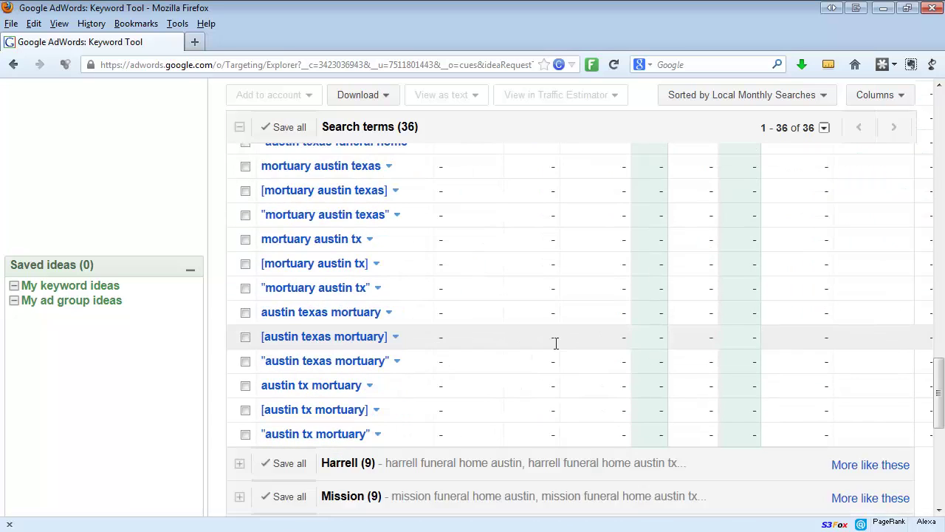
{"action": "scroll", "coordinate": [482, 339], "scroll_direction": "up", "scroll_amount": 3}
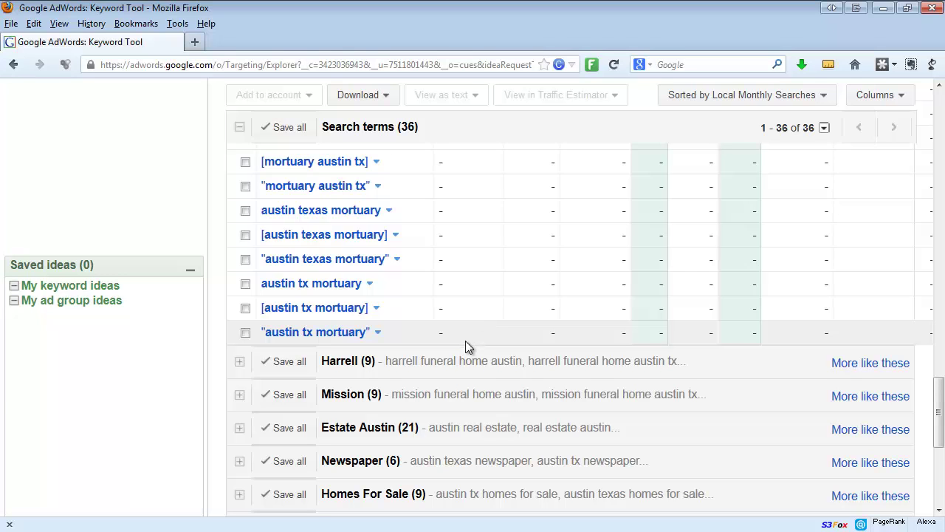
{"action": "scroll", "coordinate": [465, 340], "scroll_direction": "down", "scroll_amount": 5}
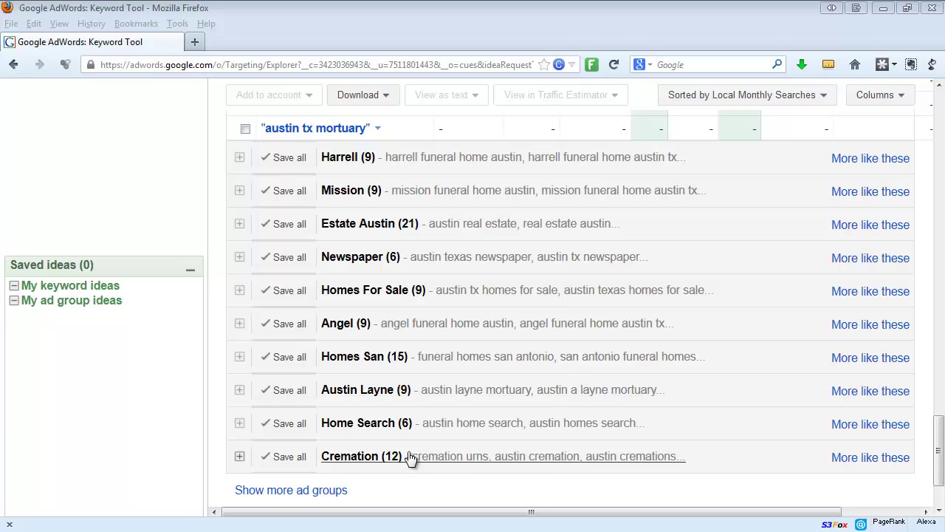
- Expand the Cremation ad group and examine its keywords' competition and monthly searches
{"action": "left_click", "coordinate": [240, 456]}
{"action": "scroll", "coordinate": [462, 439], "scroll_direction": "down", "scroll_amount": 5}
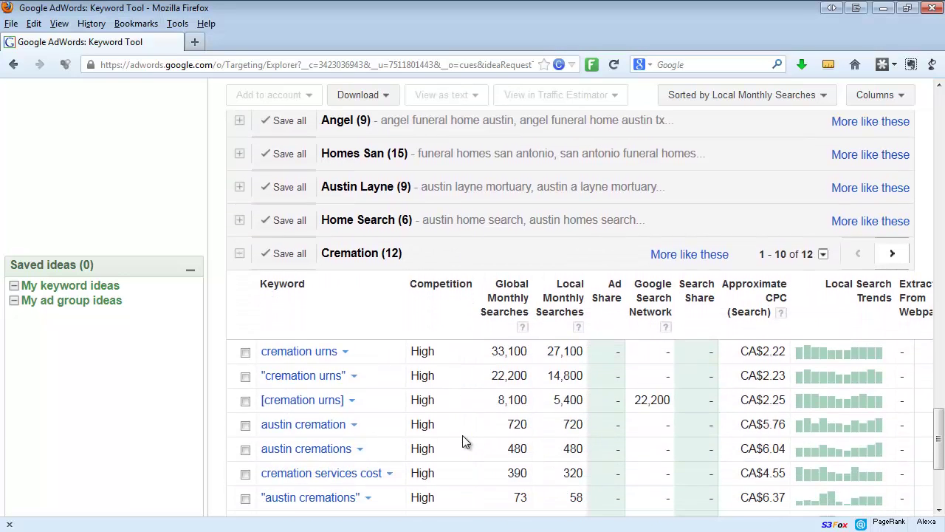
{"action": "scroll", "coordinate": [473, 347], "scroll_direction": "down", "scroll_amount": 3}
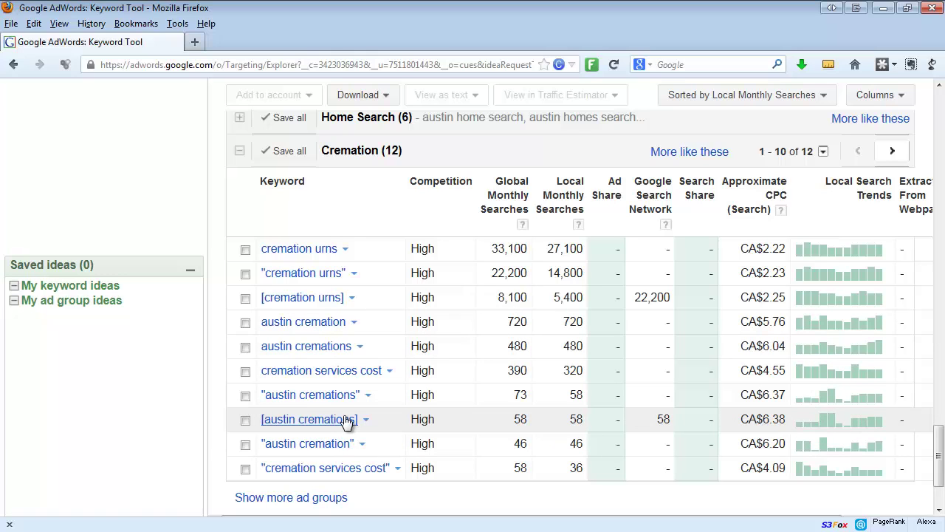
{"action": "scroll", "coordinate": [347, 420], "scroll_direction": "up", "scroll_amount": 3}
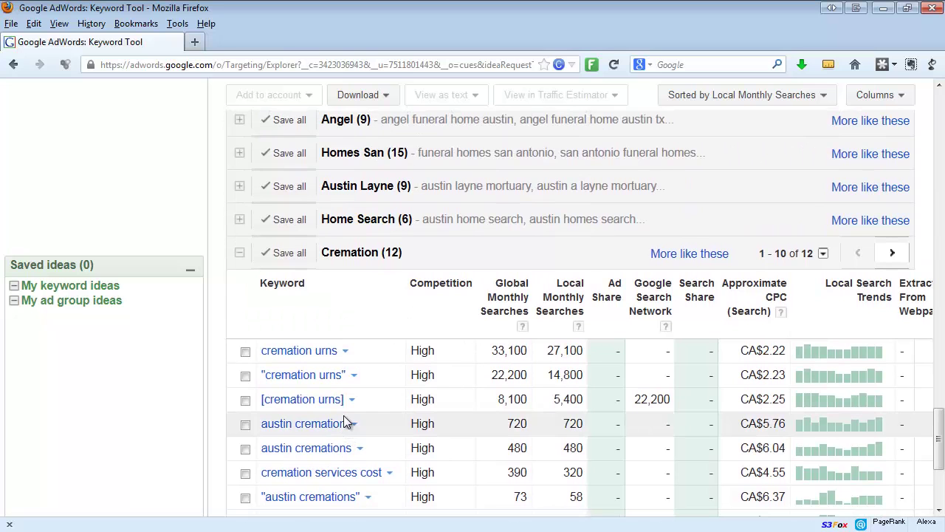
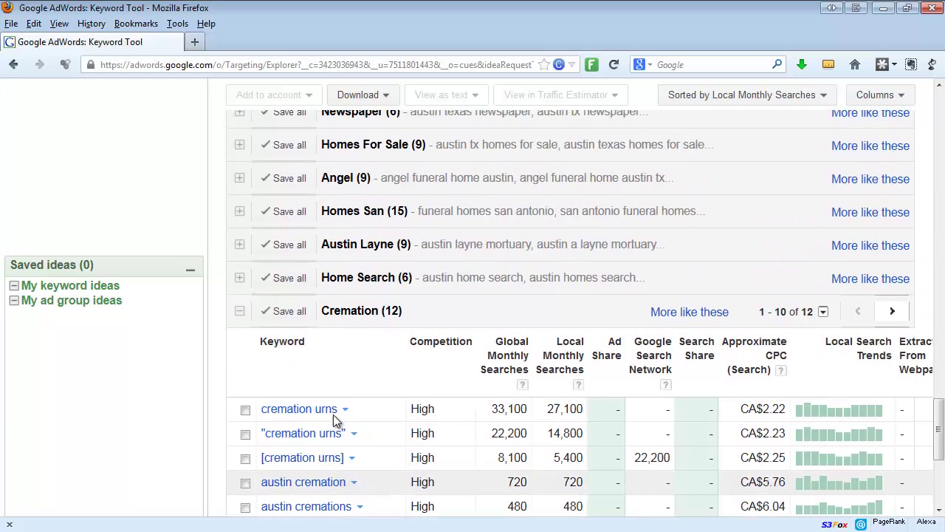
- Switch from the ad group ideas to the Keyword ideas view and go to its list of suggested keywords
{"action": "scroll", "coordinate": [322, 419], "scroll_direction": "up", "scroll_amount": 10}
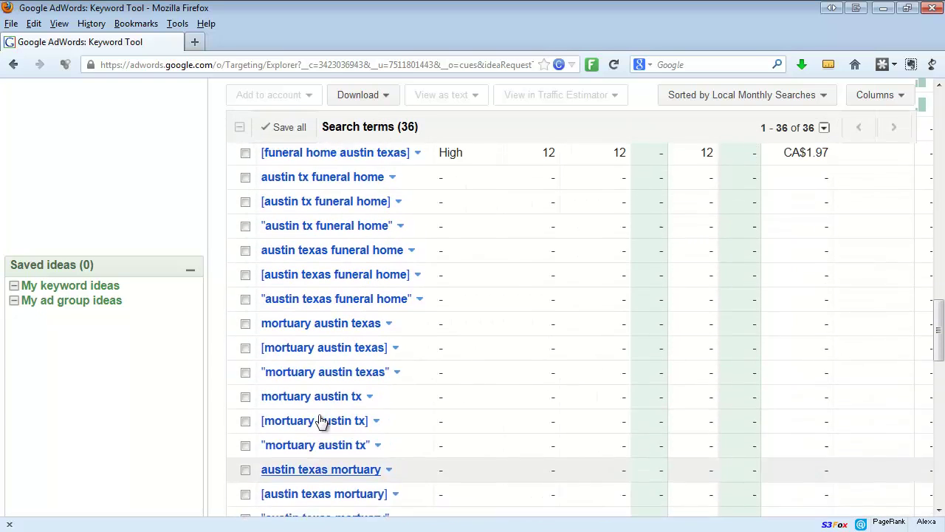
{"action": "scroll", "coordinate": [319, 420], "scroll_direction": "up", "scroll_amount": 5}
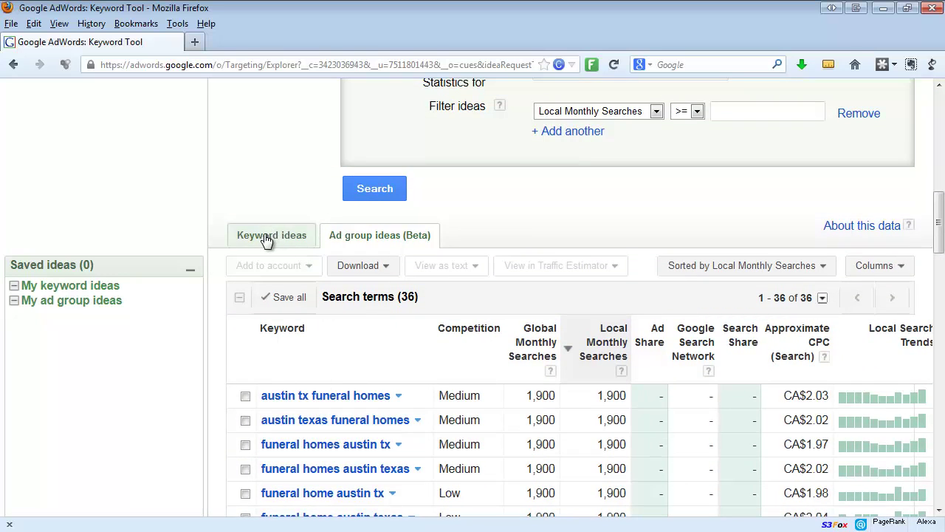
{"action": "scroll", "coordinate": [262, 240], "scroll_direction": "up", "scroll_amount": 3}
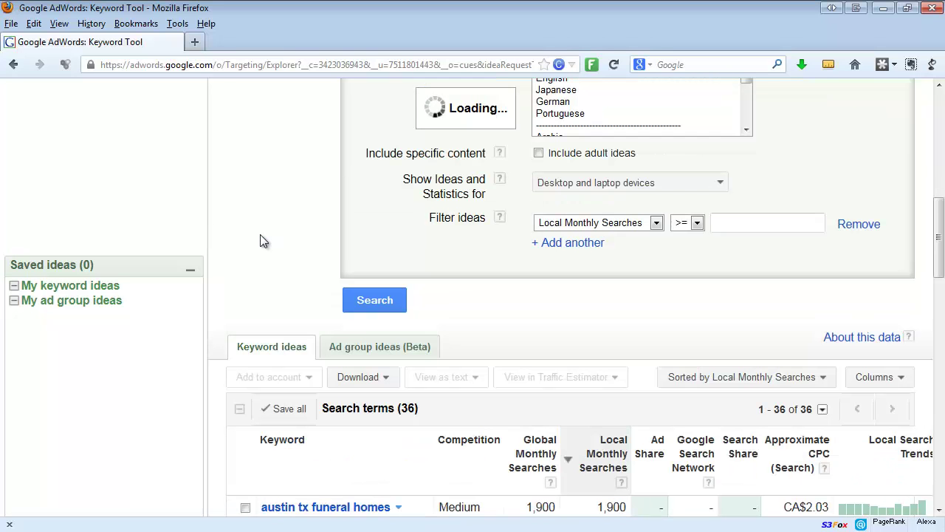
{"action": "scroll", "coordinate": [482, 399], "scroll_direction": "down", "scroll_amount": 7}
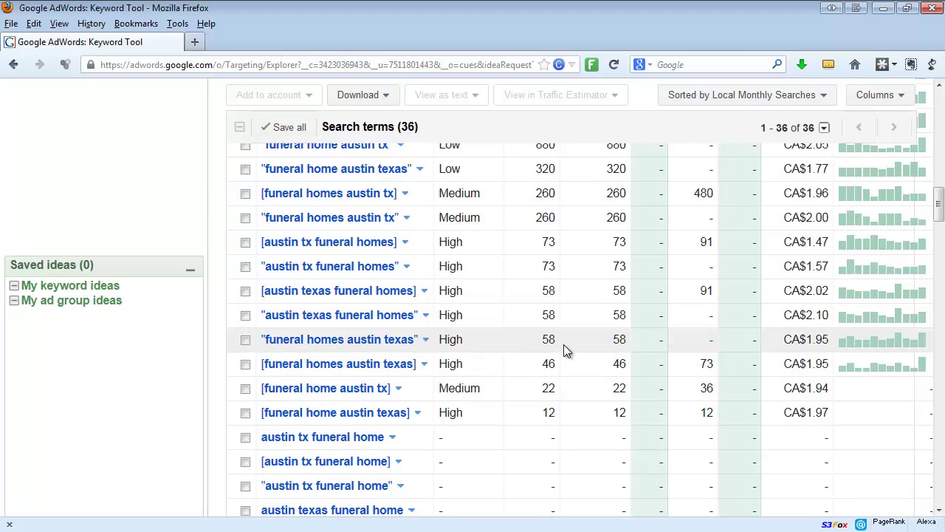
{"action": "scroll", "coordinate": [564, 347], "scroll_direction": "down", "scroll_amount": 8}
{"action": "scroll", "coordinate": [563, 346], "scroll_direction": "down", "scroll_amount": 4}
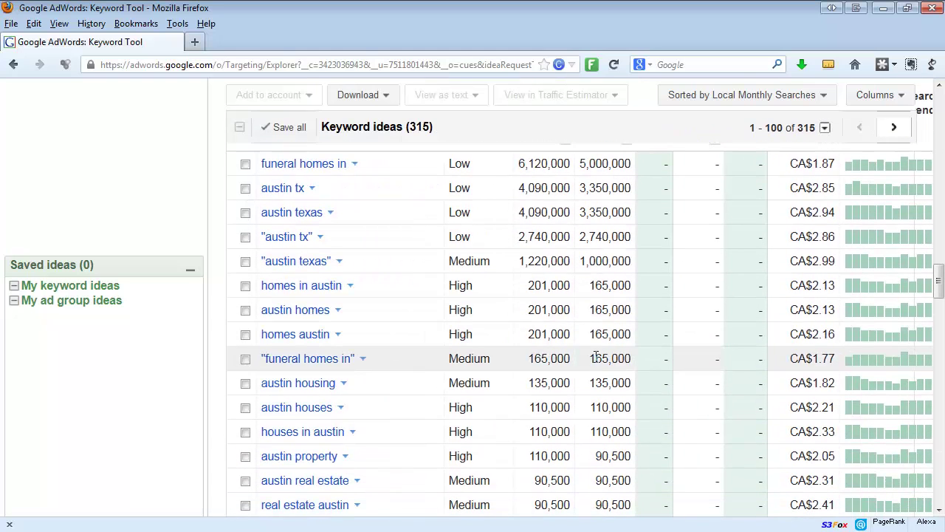
- Examine the suggested keyword ideas for relevance to Austin funeral homes, along with their competition and local monthly searches
{"action": "scroll", "coordinate": [454, 362], "scroll_direction": "up", "scroll_amount": 2}
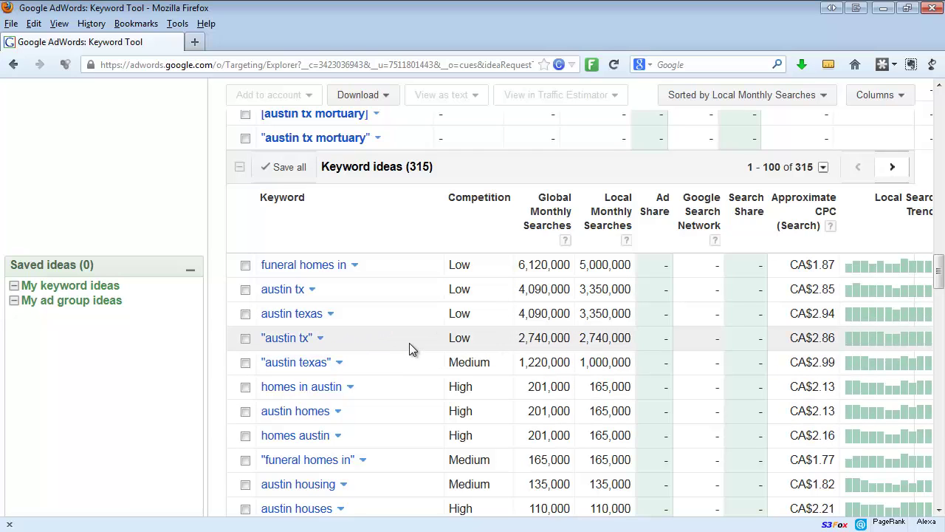
{"action": "scroll", "coordinate": [410, 342], "scroll_direction": "down", "scroll_amount": 3}
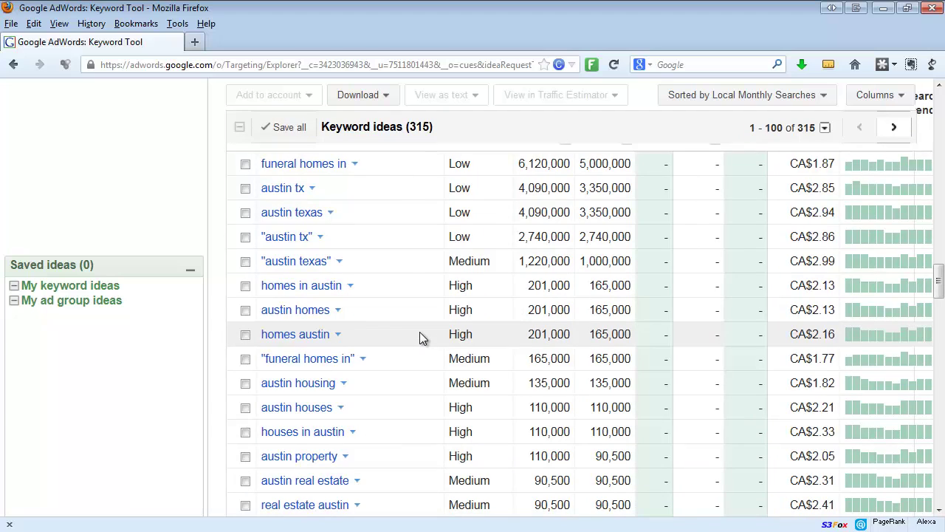
{"action": "scroll", "coordinate": [420, 333], "scroll_direction": "down", "scroll_amount": 3}
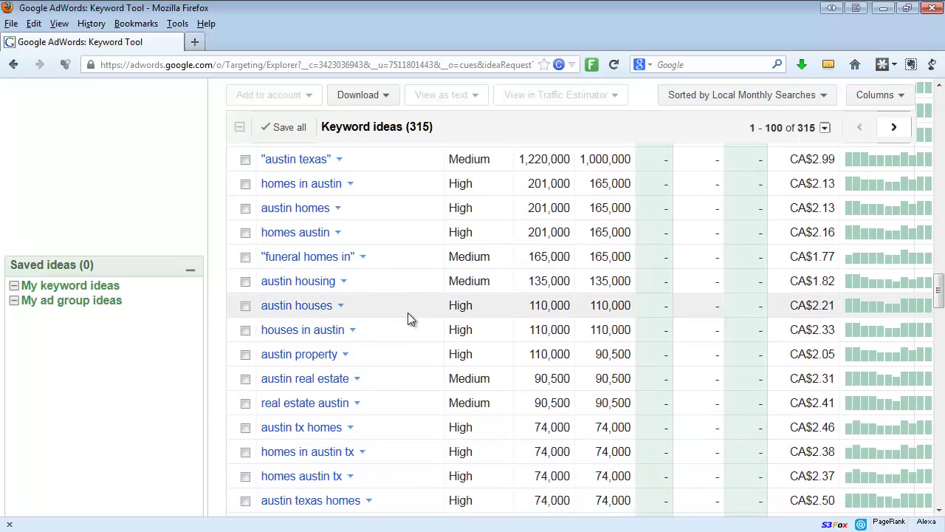
{"action": "scroll", "coordinate": [407, 319], "scroll_direction": "down", "scroll_amount": 3}
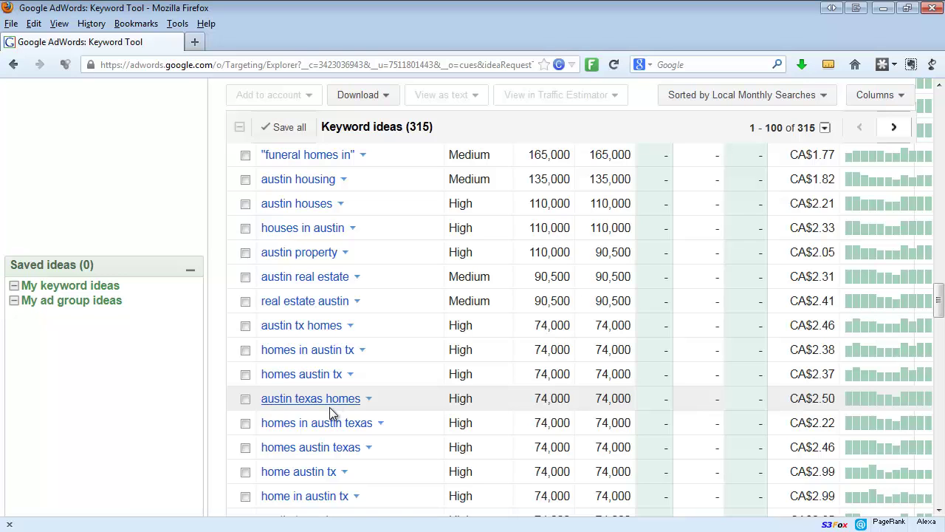
{"action": "scroll", "coordinate": [381, 391], "scroll_direction": "down", "scroll_amount": 5}
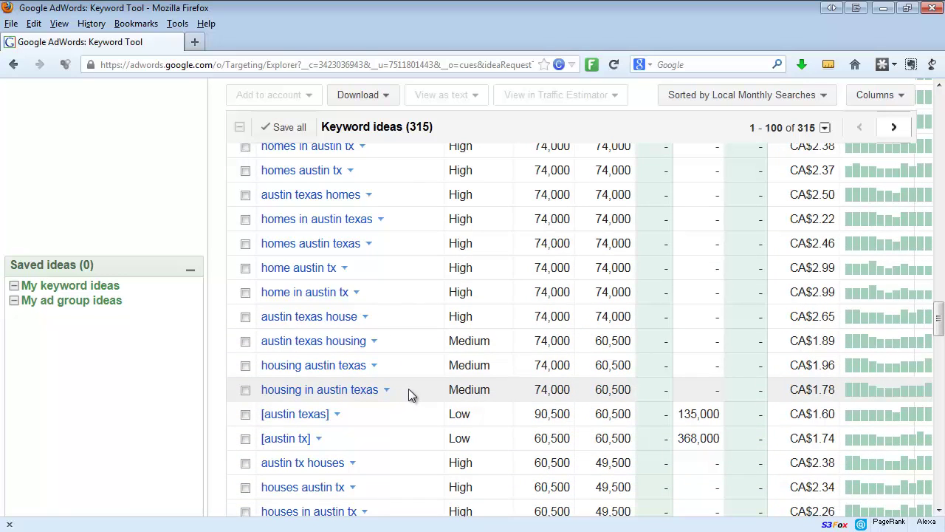
{"action": "scroll", "coordinate": [408, 388], "scroll_direction": "down", "scroll_amount": 5}
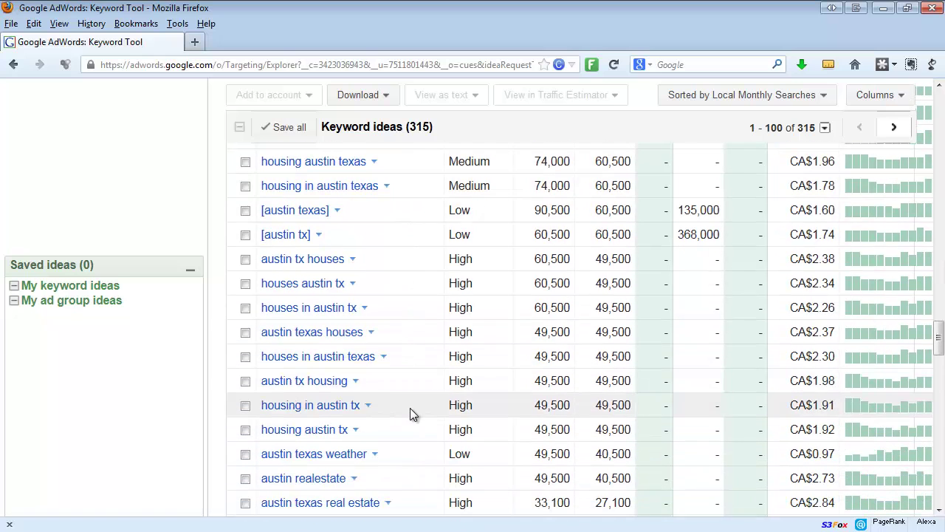
{"action": "scroll", "coordinate": [410, 408], "scroll_direction": "down", "scroll_amount": 4}
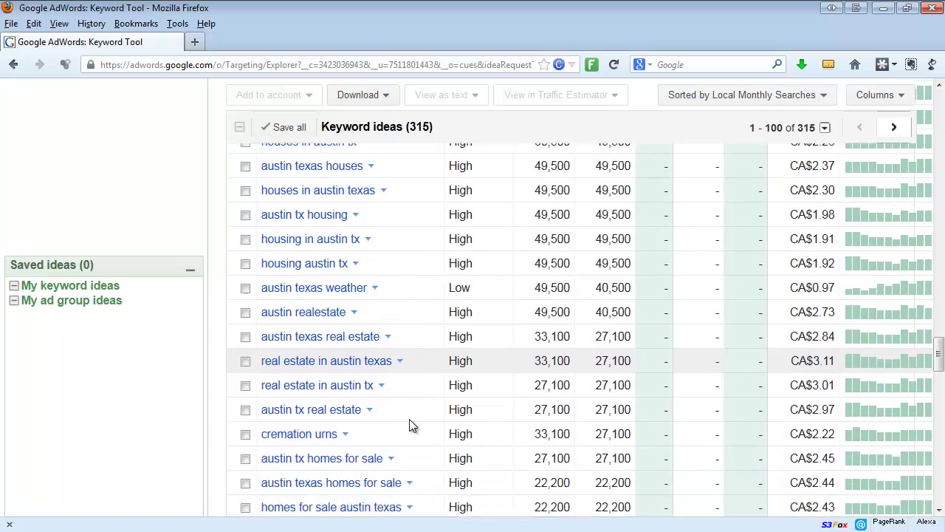
{"action": "scroll", "coordinate": [411, 426], "scroll_direction": "down", "scroll_amount": 3}
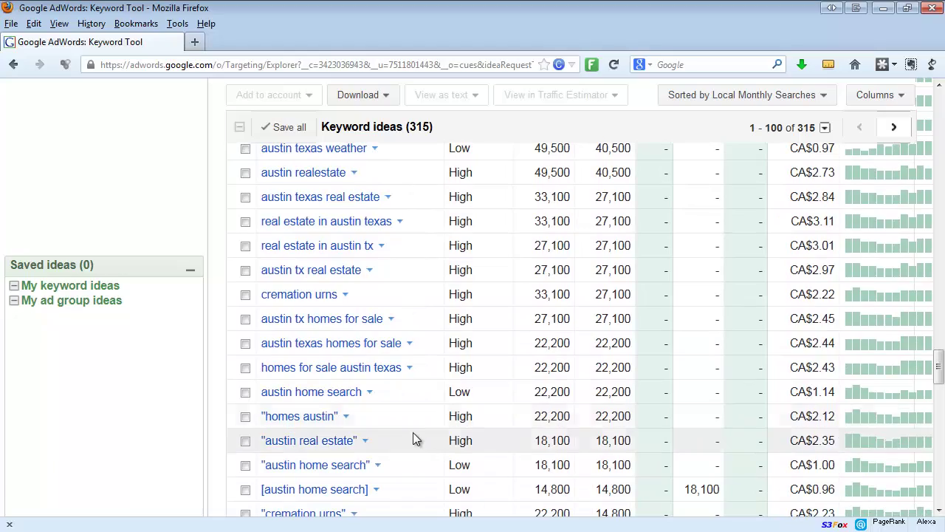
- Restrict the results to ideas closely related to the search terms and rerun the keyword search
{"action": "scroll", "coordinate": [415, 448], "scroll_direction": "up", "scroll_amount": 20}
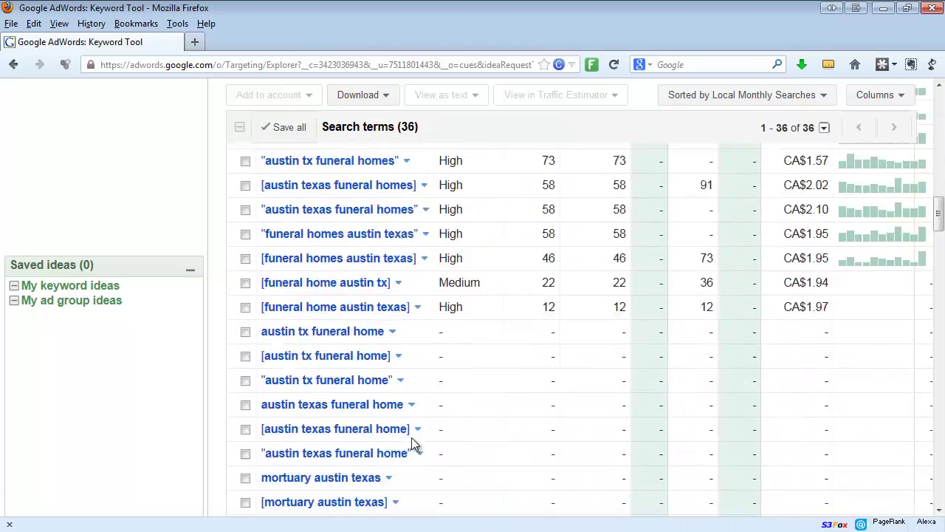
{"action": "scroll", "coordinate": [411, 443], "scroll_direction": "up", "scroll_amount": 10}
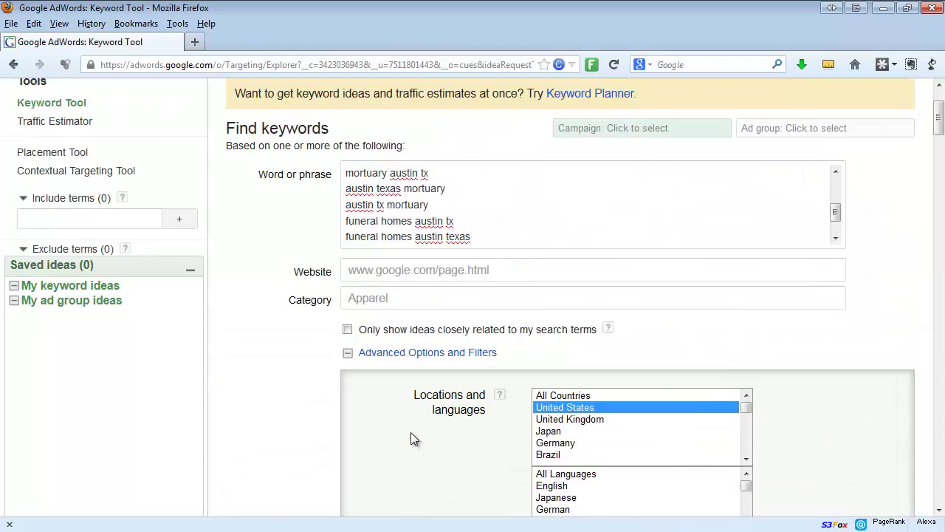
{"action": "left_click", "coordinate": [348, 328]}
{"action": "scroll", "coordinate": [296, 373], "scroll_direction": "down", "scroll_amount": 5}
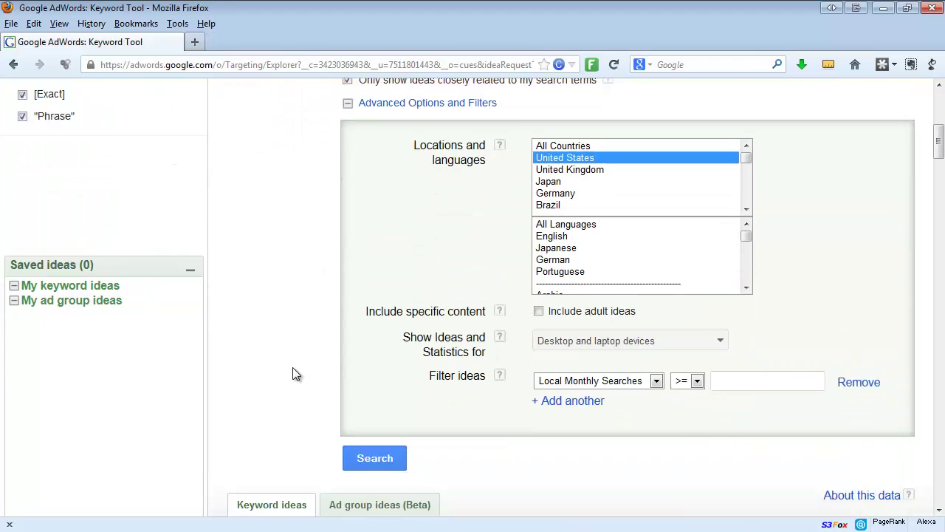
{"action": "left_click", "coordinate": [367, 302]}
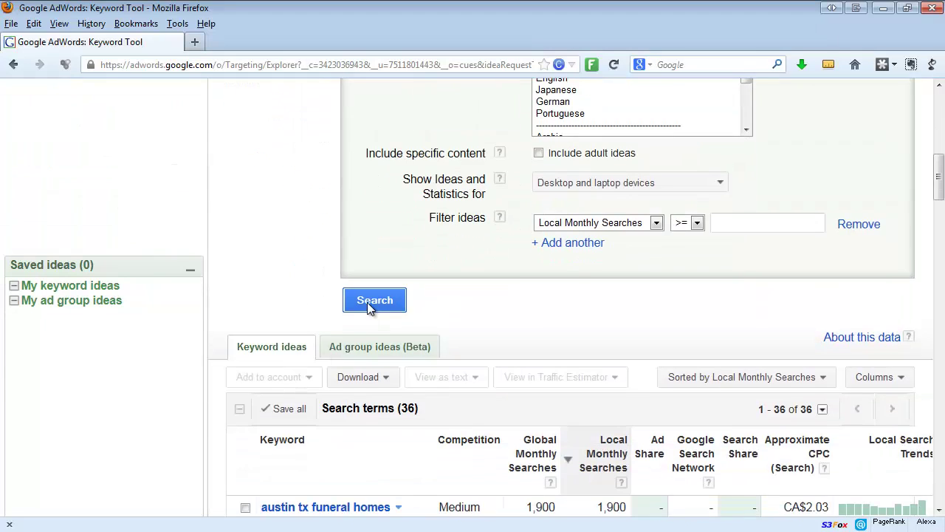
- Review the closely related keyword ideas, comparing competition and local monthly searches of generic and business-name funeral home phrases
{"action": "scroll", "coordinate": [303, 368], "scroll_direction": "down", "scroll_amount": 1}
{"action": "scroll", "coordinate": [299, 368], "scroll_direction": "down", "scroll_amount": 20}
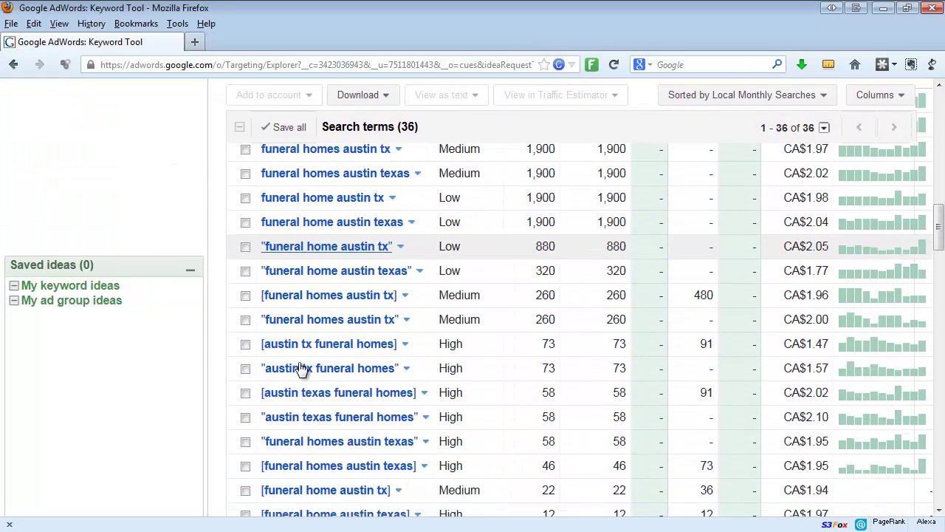
{"action": "scroll", "coordinate": [298, 367], "scroll_direction": "down", "scroll_amount": 6}
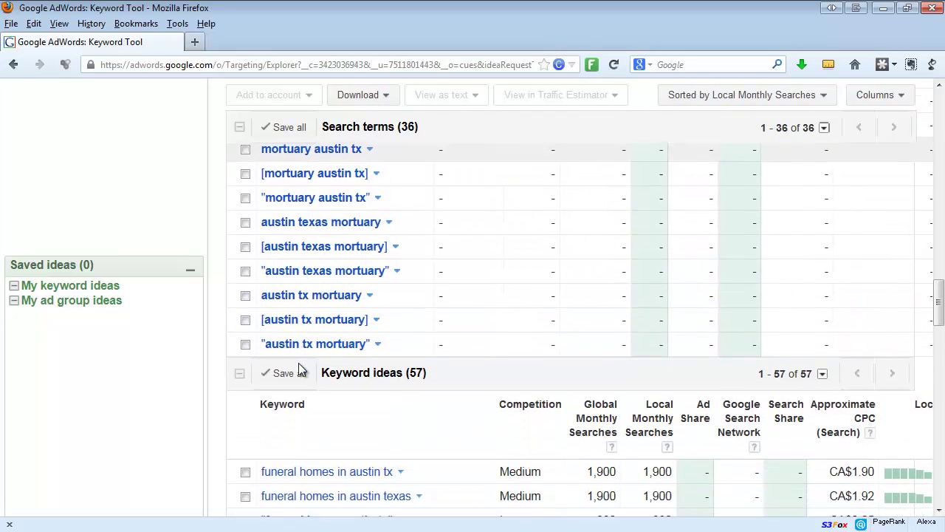
{"action": "scroll", "coordinate": [307, 367], "scroll_direction": "down", "scroll_amount": 3}
{"action": "scroll", "coordinate": [306, 368], "scroll_direction": "down", "scroll_amount": 3}
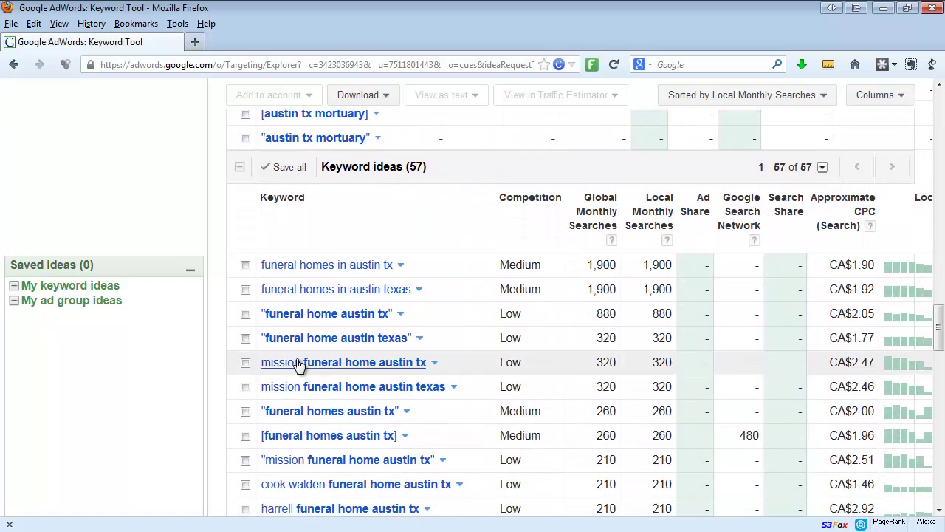
{"action": "scroll", "coordinate": [366, 302], "scroll_direction": "down", "scroll_amount": 3}
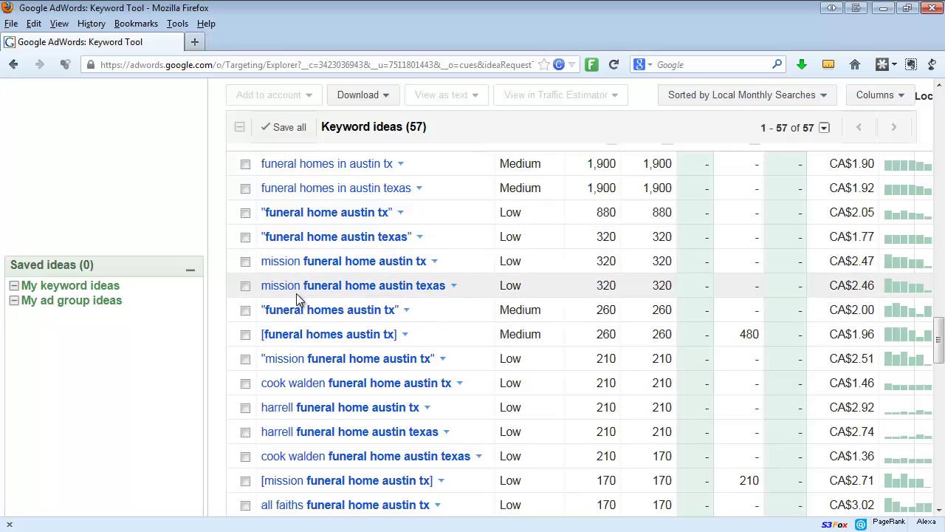
{"action": "scroll", "coordinate": [296, 293], "scroll_direction": "down", "scroll_amount": 3}
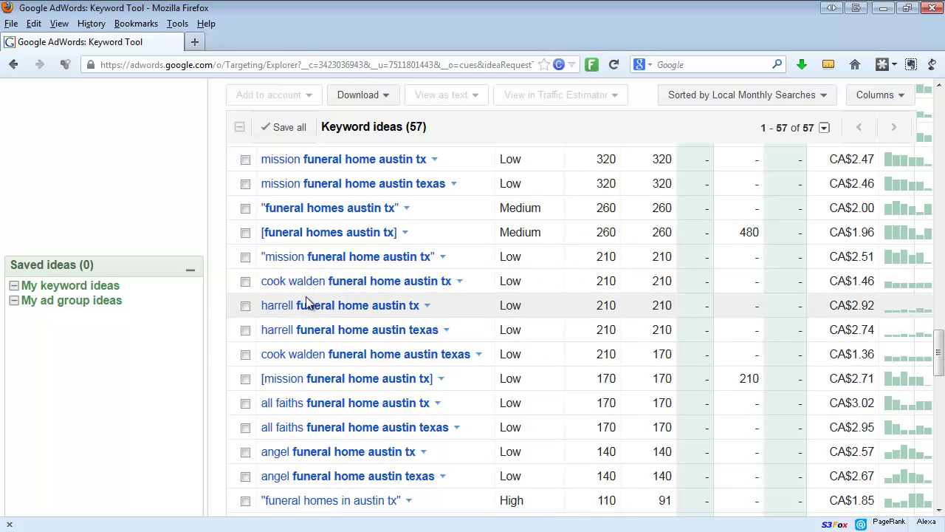
{"action": "scroll", "coordinate": [296, 362], "scroll_direction": "down", "scroll_amount": 3}
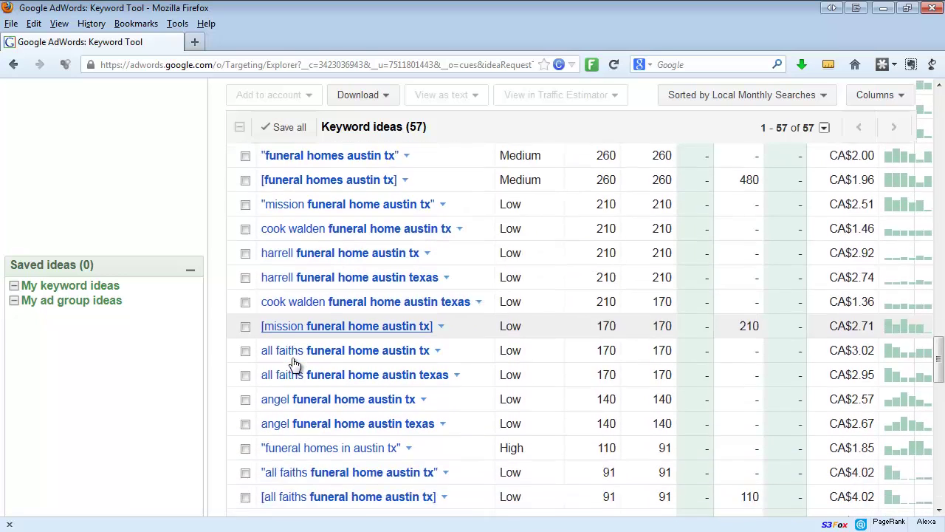
{"action": "scroll", "coordinate": [340, 355], "scroll_direction": "down", "scroll_amount": 3}
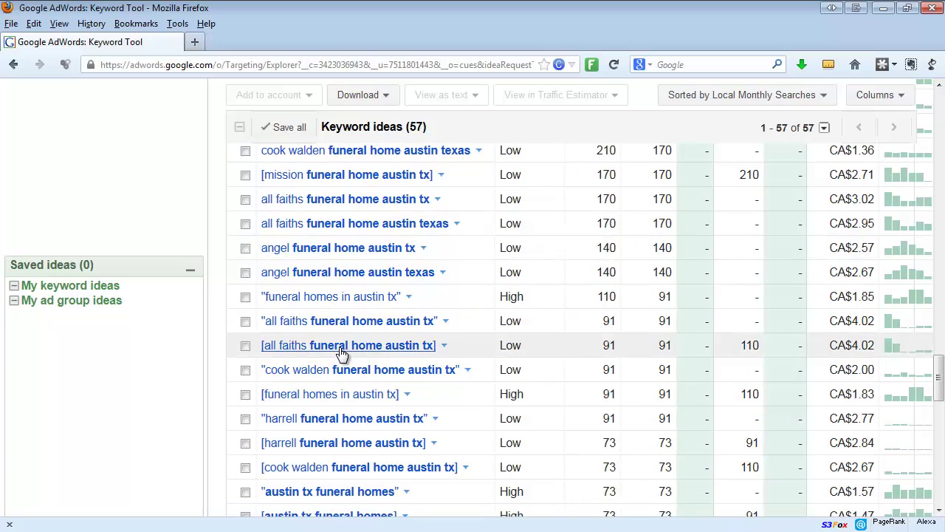
{"action": "scroll", "coordinate": [359, 354], "scroll_direction": "down", "scroll_amount": 3}
{"action": "scroll", "coordinate": [358, 353], "scroll_direction": "down", "scroll_amount": 1}
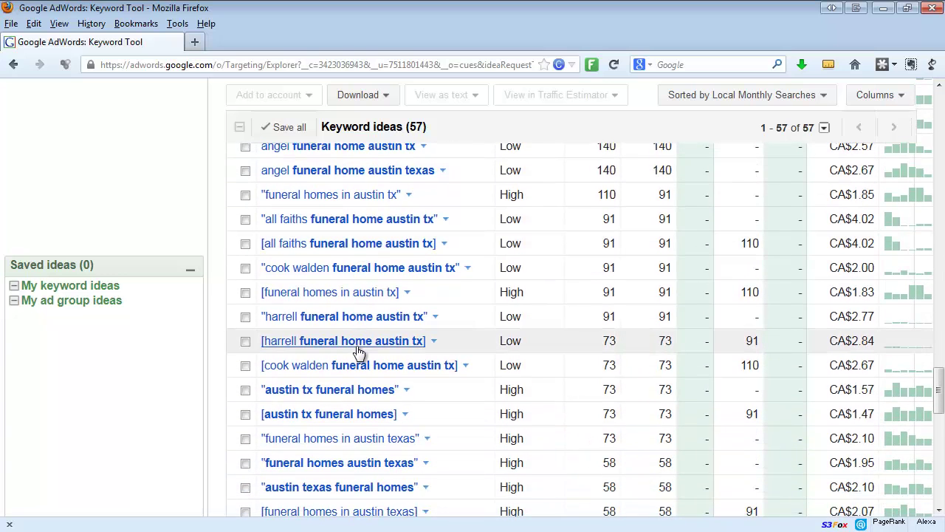
- Examine the lower-volume closely related keyword ideas through the end of the list, checking their competition and local monthly searches
{"action": "scroll", "coordinate": [358, 352], "scroll_direction": "down", "scroll_amount": 9}
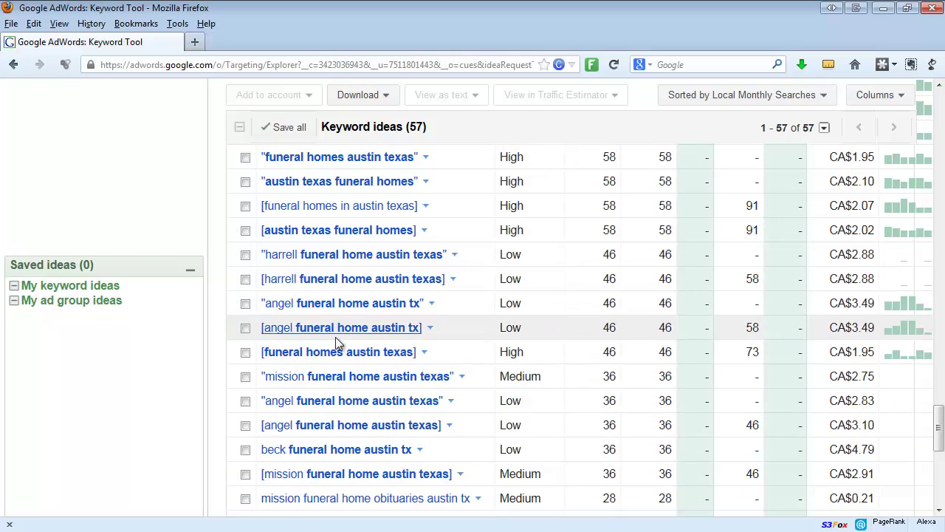
{"action": "scroll", "coordinate": [335, 341], "scroll_direction": "down", "scroll_amount": 6}
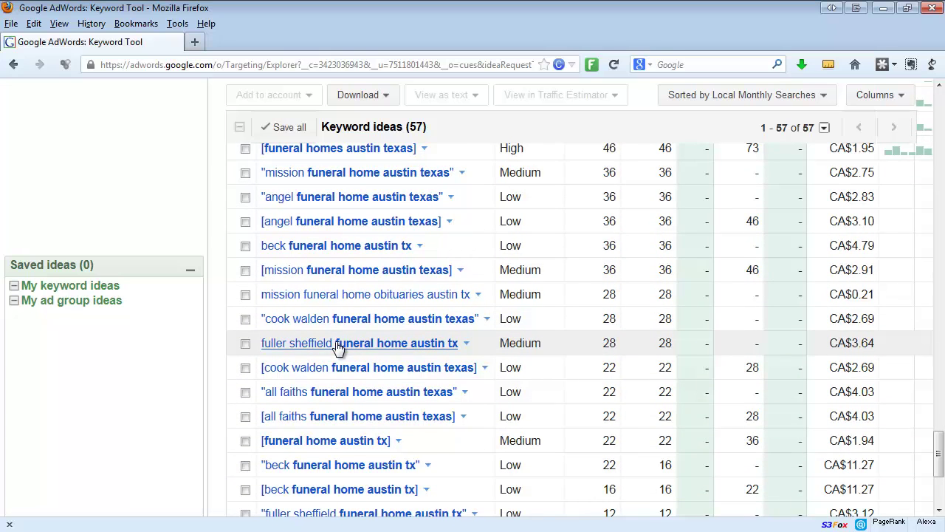
{"action": "scroll", "coordinate": [336, 347], "scroll_direction": "down", "scroll_amount": 3}
{"action": "scroll", "coordinate": [337, 347], "scroll_direction": "down", "scroll_amount": 3}
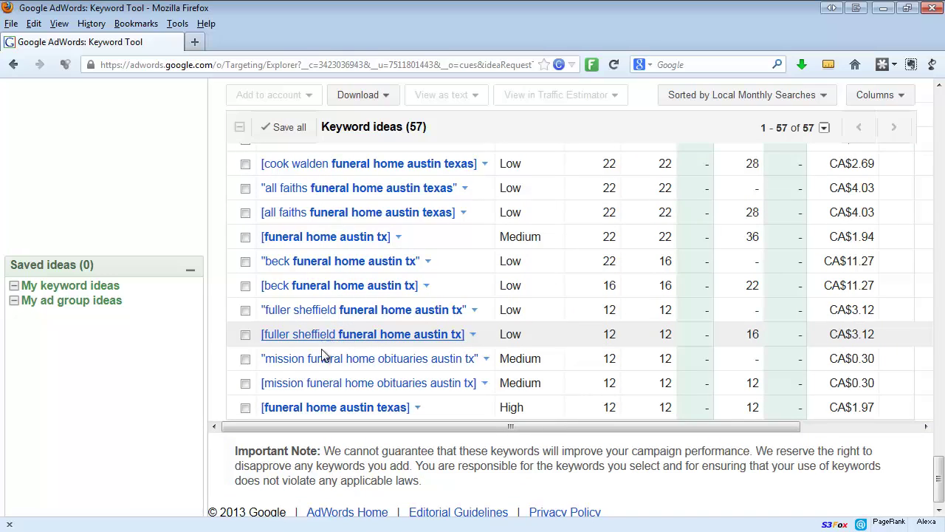
{"action": "scroll", "coordinate": [310, 374], "scroll_direction": "up", "scroll_amount": 10}
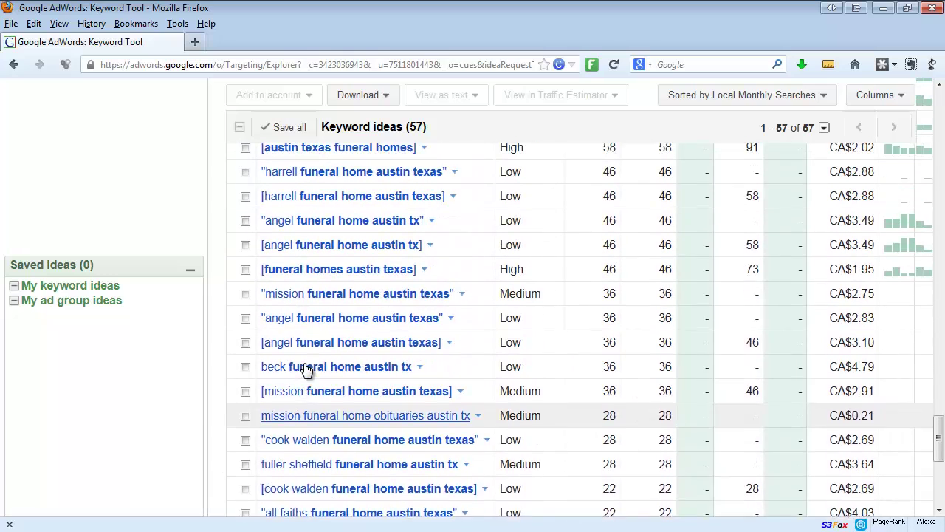
{"action": "scroll", "coordinate": [306, 369], "scroll_direction": "up", "scroll_amount": 5}
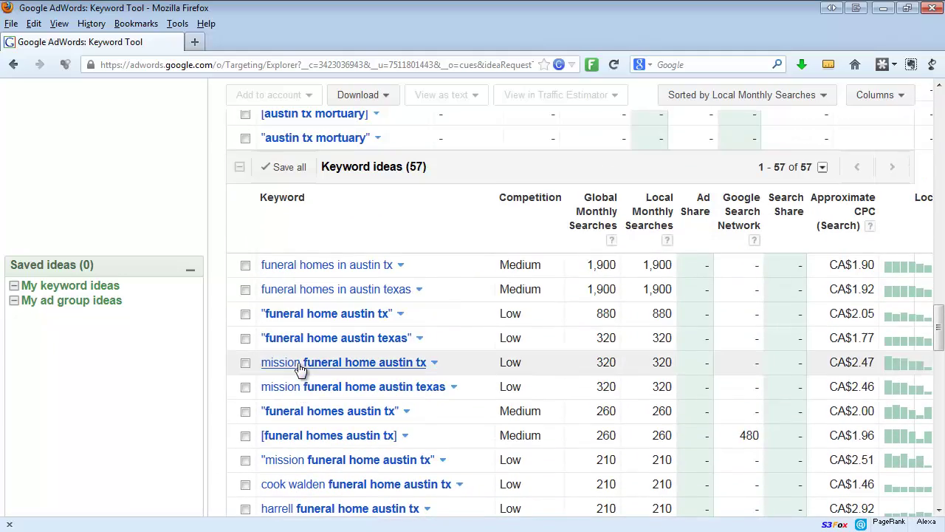
{"action": "scroll", "coordinate": [243, 364], "scroll_direction": "up", "scroll_amount": 15}
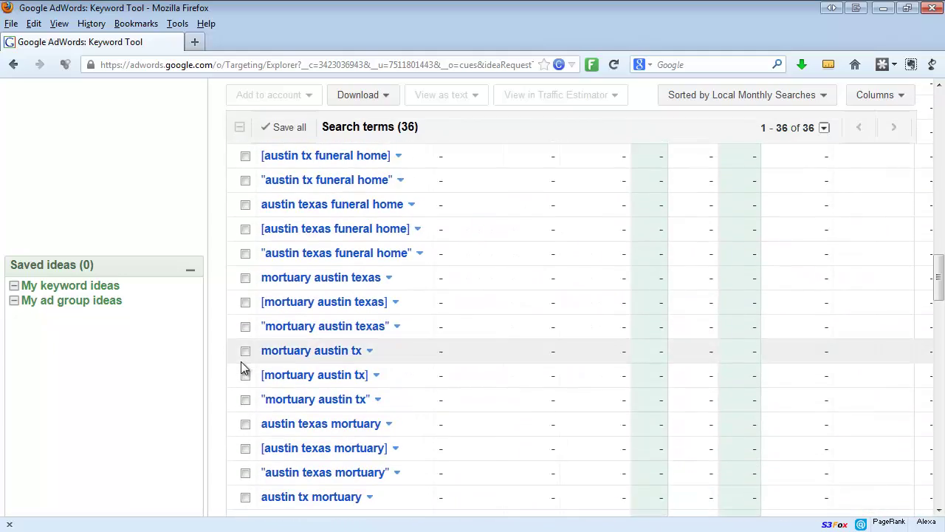
- Remove "austin tx funeral home" and "austin texas funeral home" from the search phrases
{"action": "scroll", "coordinate": [241, 361], "scroll_direction": "up", "scroll_amount": 8}
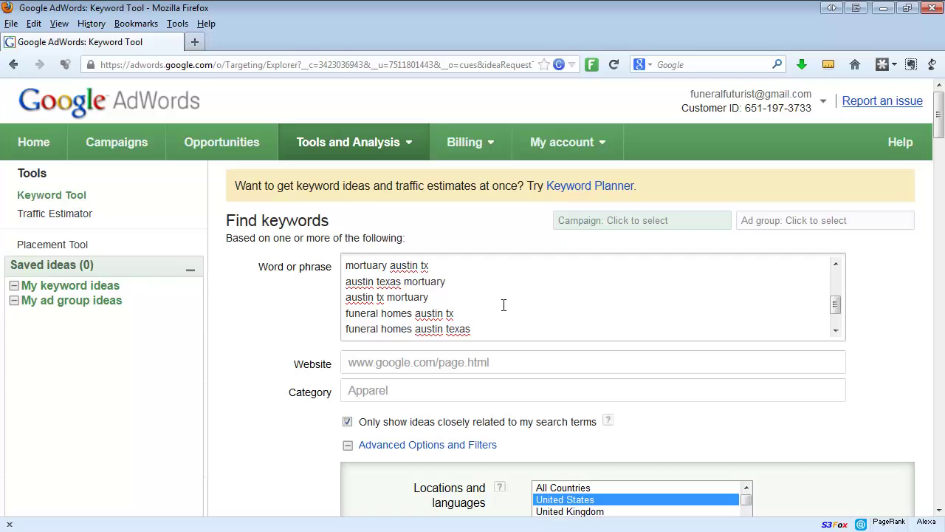
{"action": "scroll", "coordinate": [499, 310], "scroll_direction": "up", "scroll_amount": 5}
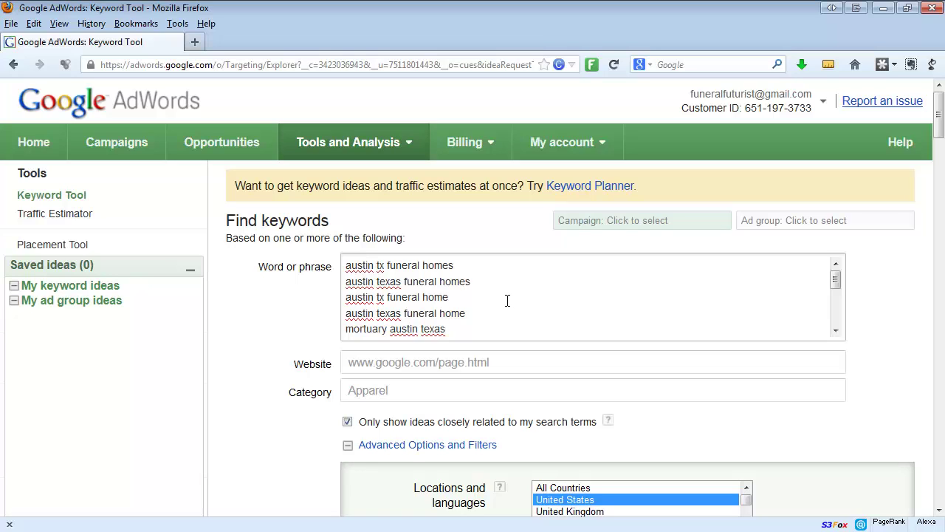
{"action": "left_click", "coordinate": [499, 313]}
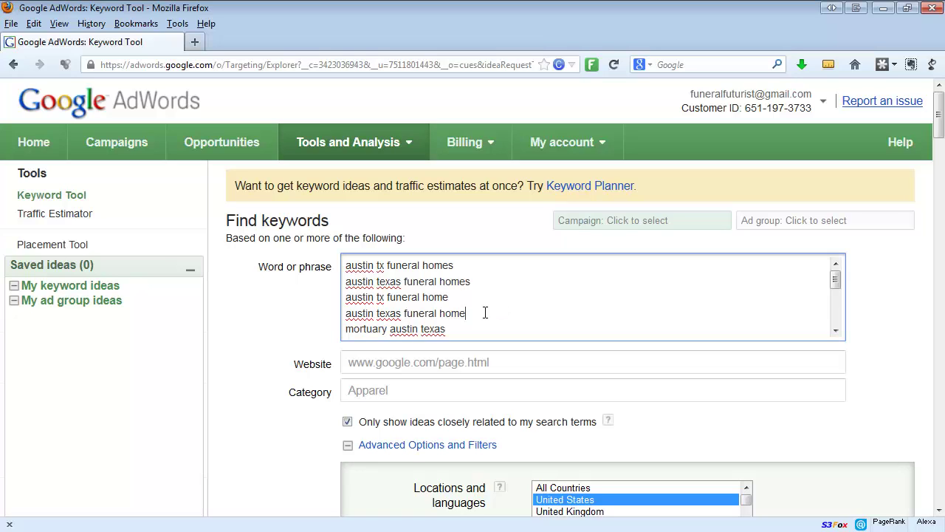
{"action": "key", "text": "shift+Home"}
{"action": "key", "text": "shift+Up"}
{"action": "key", "text": "shift+Down"}
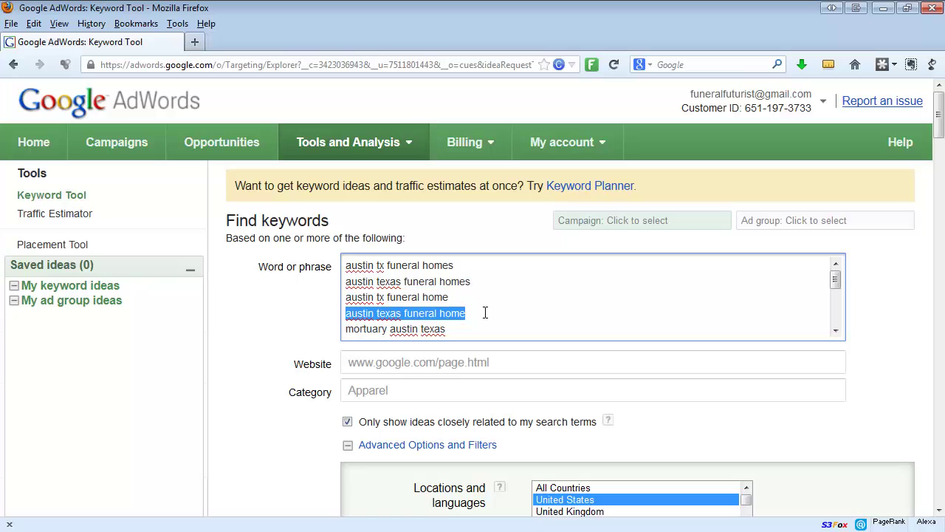
{"action": "key", "text": "shift+Up"}
{"action": "key", "text": "Delete"}
{"action": "key", "text": "Delete"}
- Delete "funeral home austin tx" and "funeral home austin texas" from the end of the phrase list
{"action": "key", "text": "Down"}
{"action": "key", "text": "Down"}
{"action": "key", "text": "Down"}
{"action": "key", "text": "Down"}
{"action": "key", "text": "Down"}
{"action": "key", "text": "Down"}
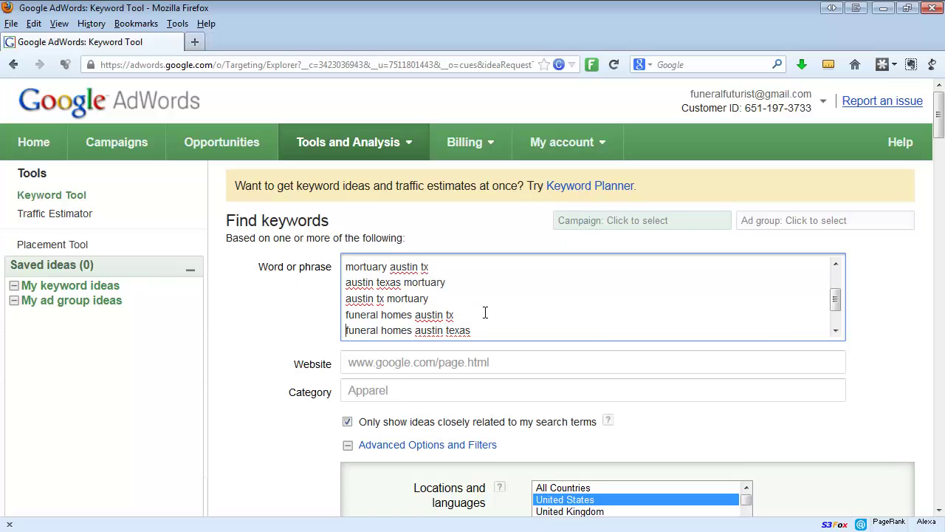
{"action": "key", "text": "shift+End"}
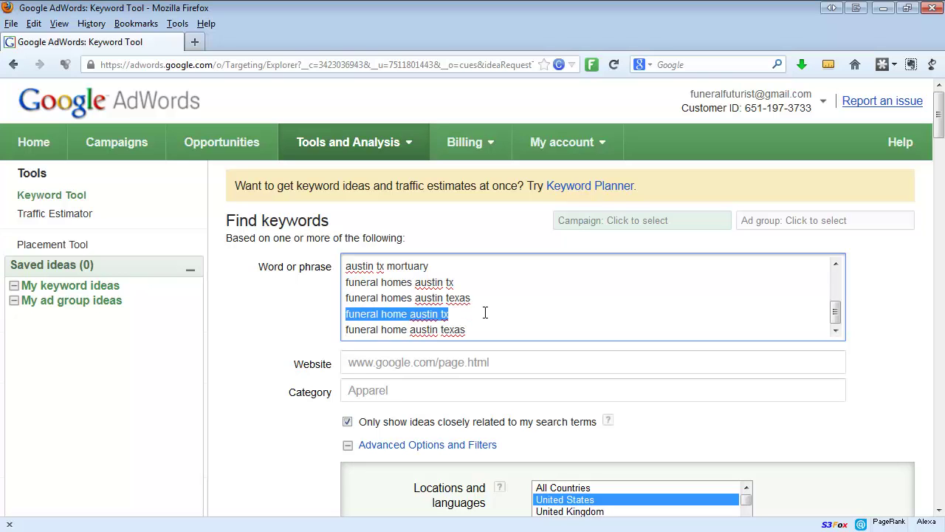
{"action": "key", "text": "shift+Down"}
{"action": "key", "text": "Delete"}
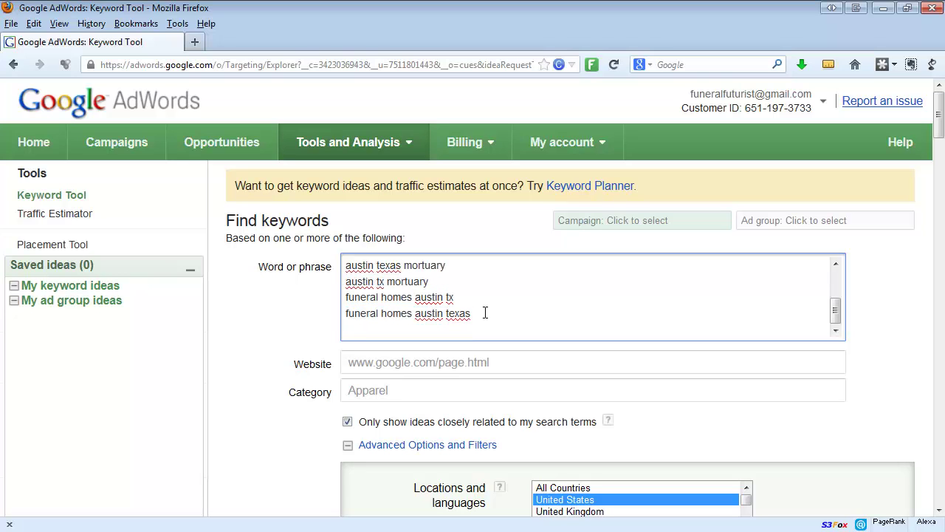
- Rerun the keyword search with the shortened phrase list and go through the resulting keyword ideas
{"action": "scroll", "coordinate": [332, 457], "scroll_direction": "down", "scroll_amount": 10}
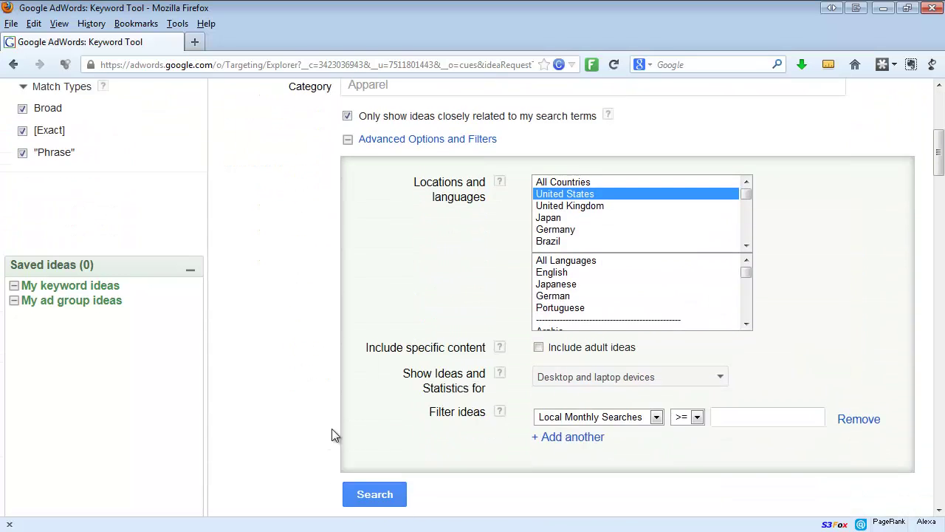
{"action": "left_click", "coordinate": [376, 394]}
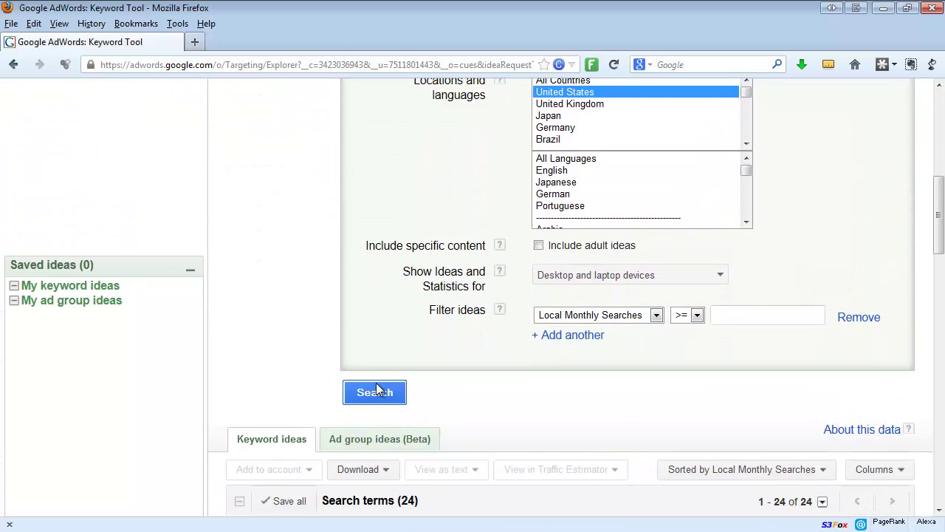
{"action": "scroll", "coordinate": [380, 387], "scroll_direction": "down", "scroll_amount": 15}
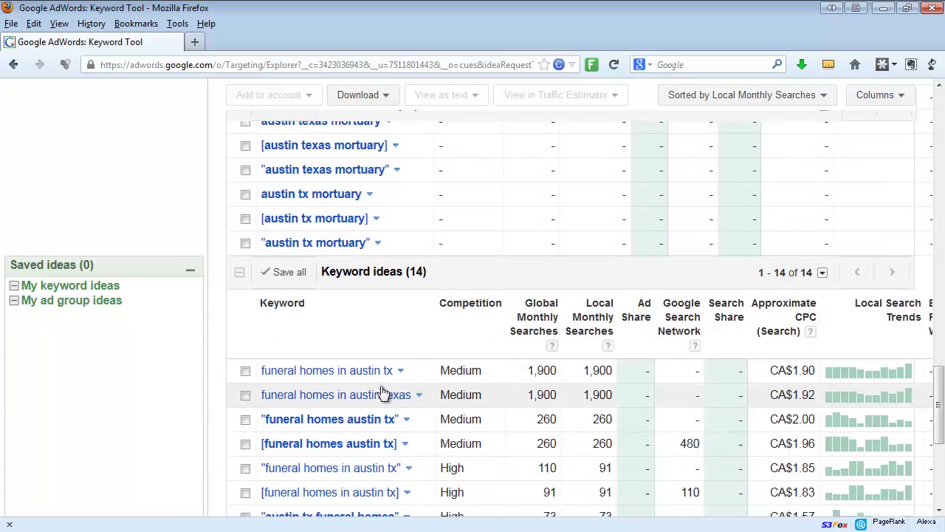
{"action": "scroll", "coordinate": [393, 387], "scroll_direction": "down", "scroll_amount": 2}
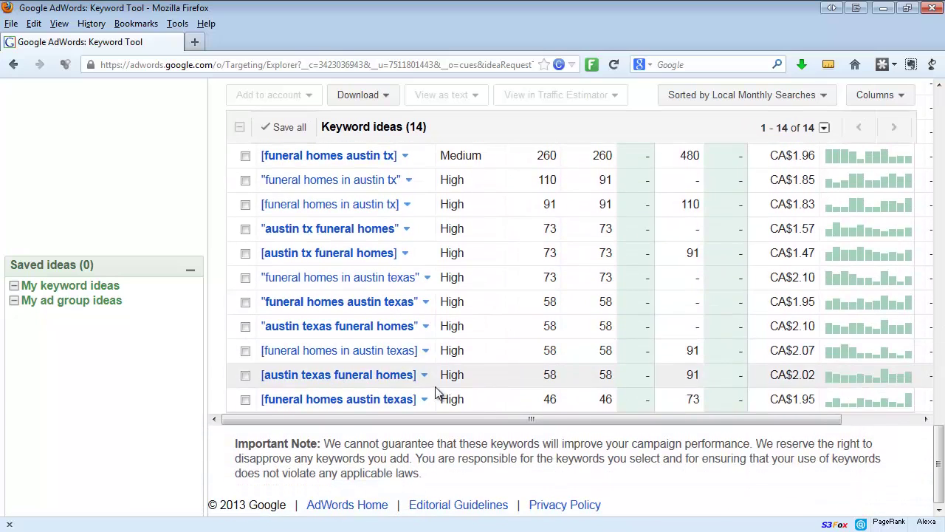
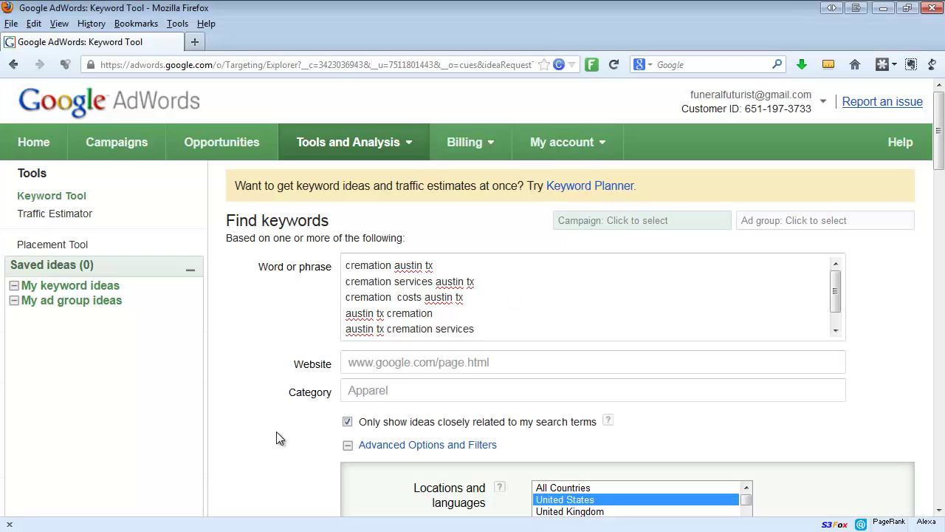
- Search for the Austin cremation, cremation services and cremation costs phrases, and check their competition, monthly searches and approximate CPC
{"action": "scroll", "coordinate": [276, 437], "scroll_direction": "down", "scroll_amount": 4}
{"action": "left_click", "coordinate": [373, 495]}
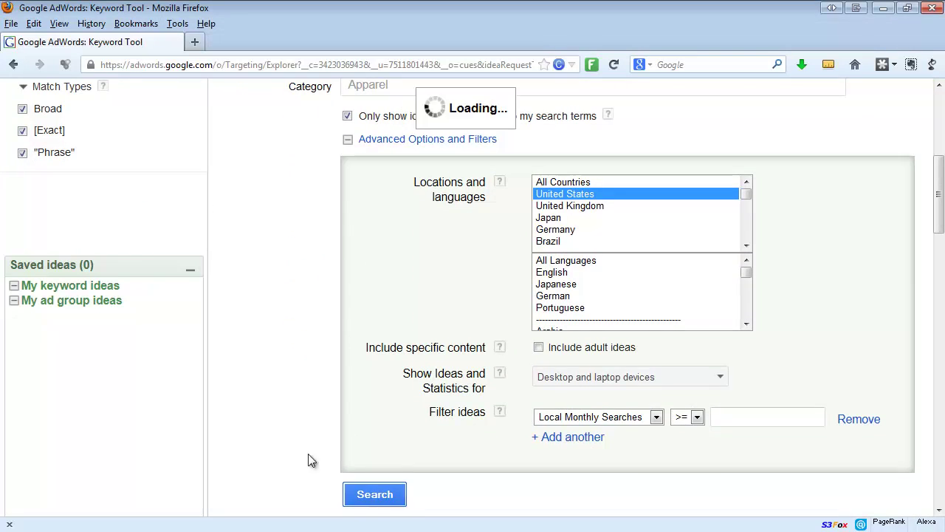
{"action": "scroll", "coordinate": [289, 436], "scroll_direction": "down", "scroll_amount": 9}
{"action": "scroll", "coordinate": [290, 433], "scroll_direction": "up", "scroll_amount": 3}
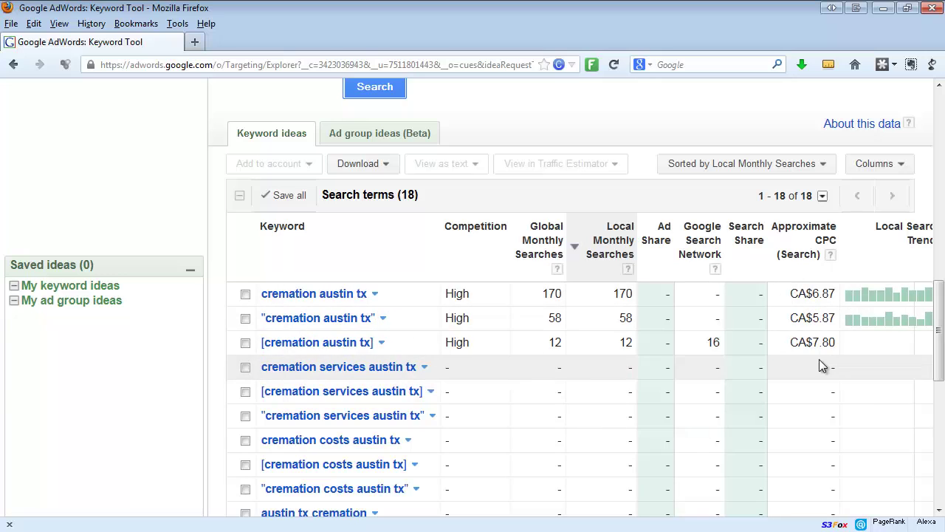
{"action": "scroll", "coordinate": [784, 333], "scroll_direction": "down", "scroll_amount": 3}
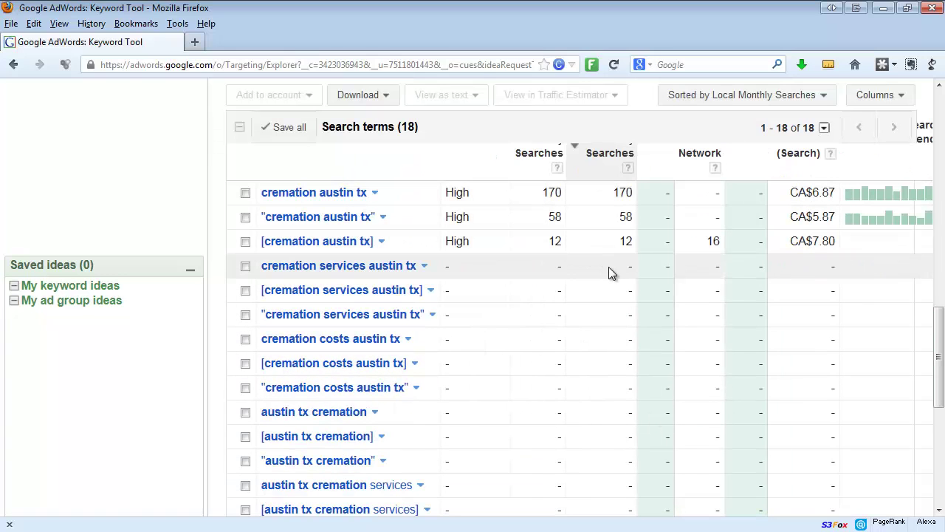
{"action": "scroll", "coordinate": [626, 294], "scroll_direction": "up", "scroll_amount": 3}
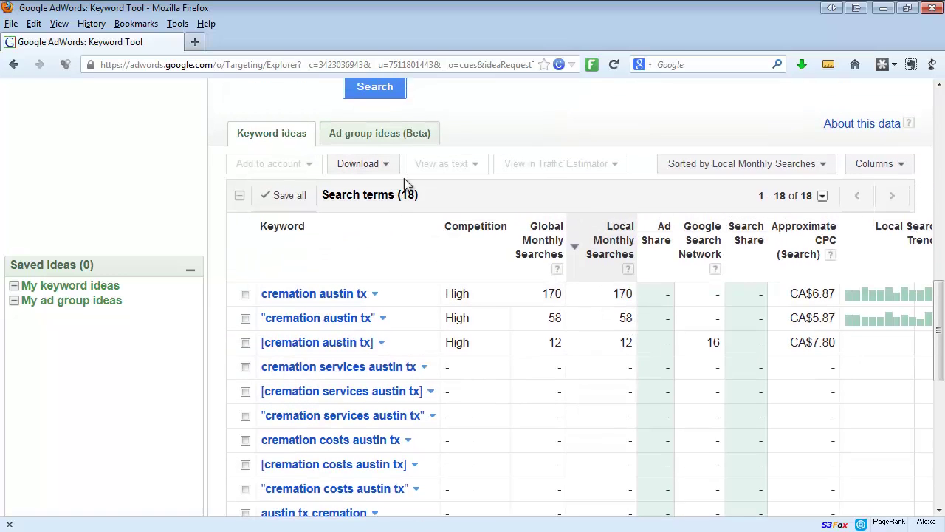
- Switch to the ad group ideas for the cremation phrases and look for suggestions below the search terms
{"action": "left_click", "coordinate": [399, 136]}
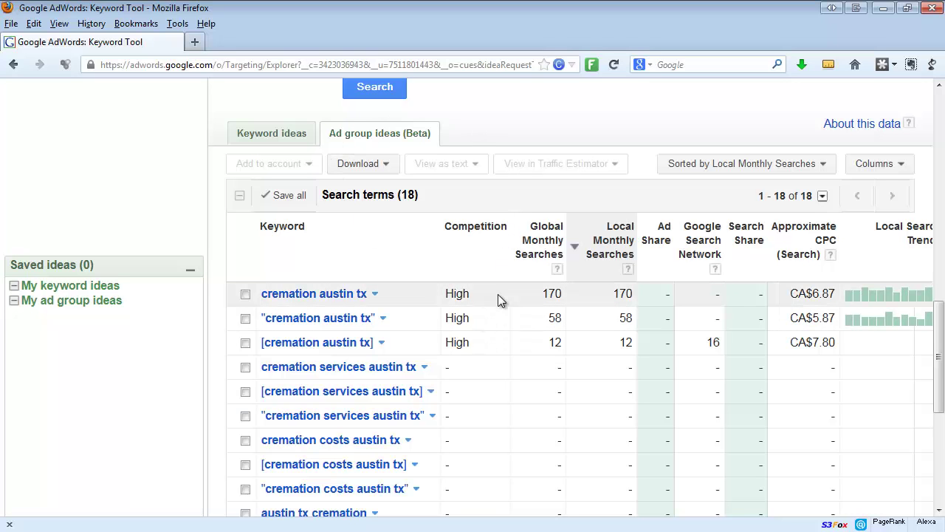
{"action": "scroll", "coordinate": [500, 293], "scroll_direction": "down", "scroll_amount": 5}
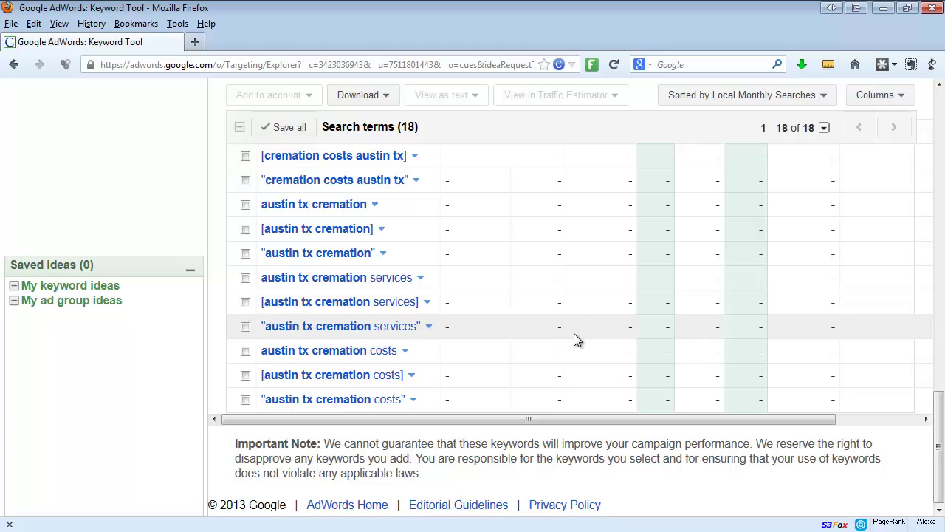
{"action": "scroll", "coordinate": [573, 333], "scroll_direction": "up", "scroll_amount": 5}
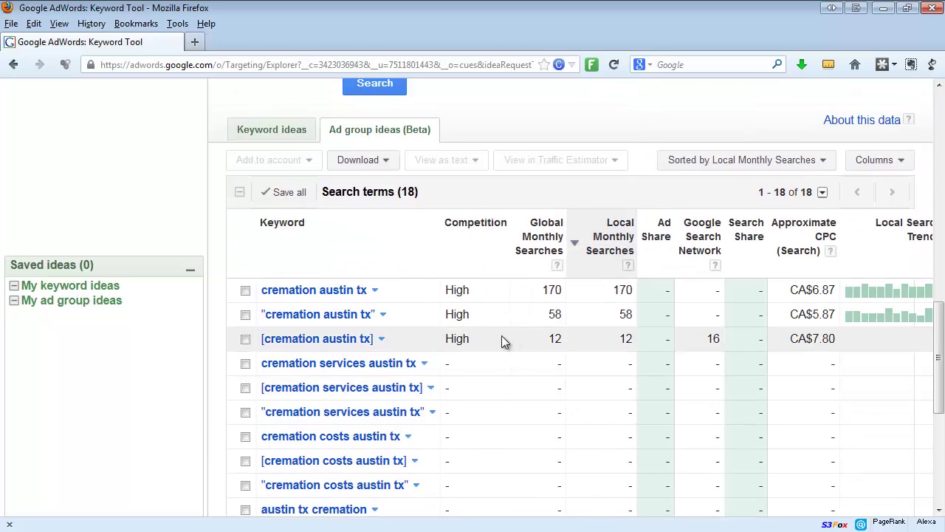
{"action": "scroll", "coordinate": [437, 297], "scroll_direction": "down", "scroll_amount": 1}
{"action": "scroll", "coordinate": [436, 298], "scroll_direction": "down", "scroll_amount": 3}
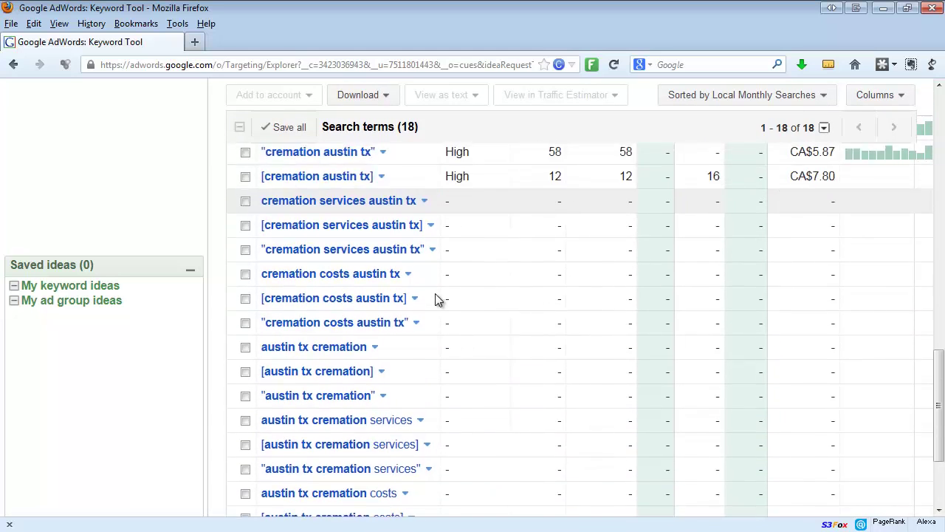
- Return to the Keyword ideas view and look over the cremation search terms and the suggestions beneath them
{"action": "scroll", "coordinate": [354, 234], "scroll_direction": "up", "scroll_amount": 4}
{"action": "scroll", "coordinate": [449, 220], "scroll_direction": "up", "scroll_amount": 6}
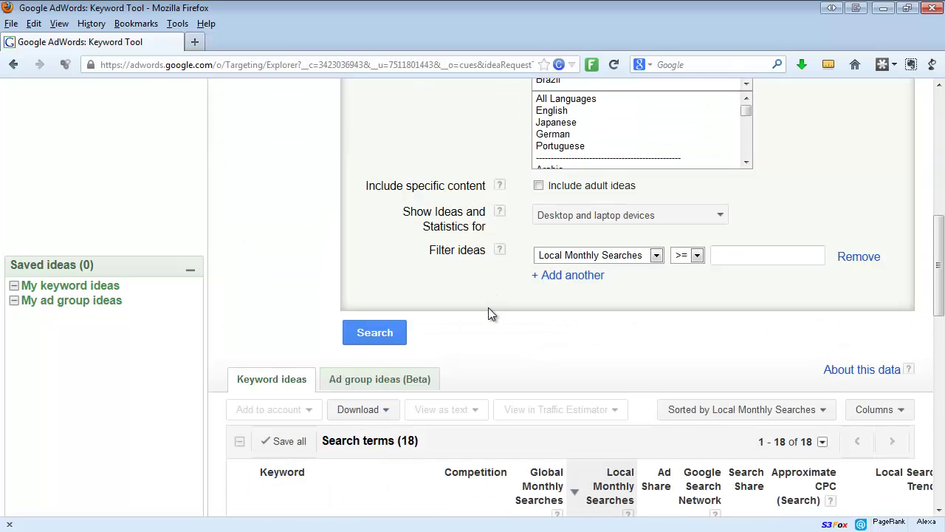
{"action": "scroll", "coordinate": [484, 392], "scroll_direction": "down", "scroll_amount": 10}
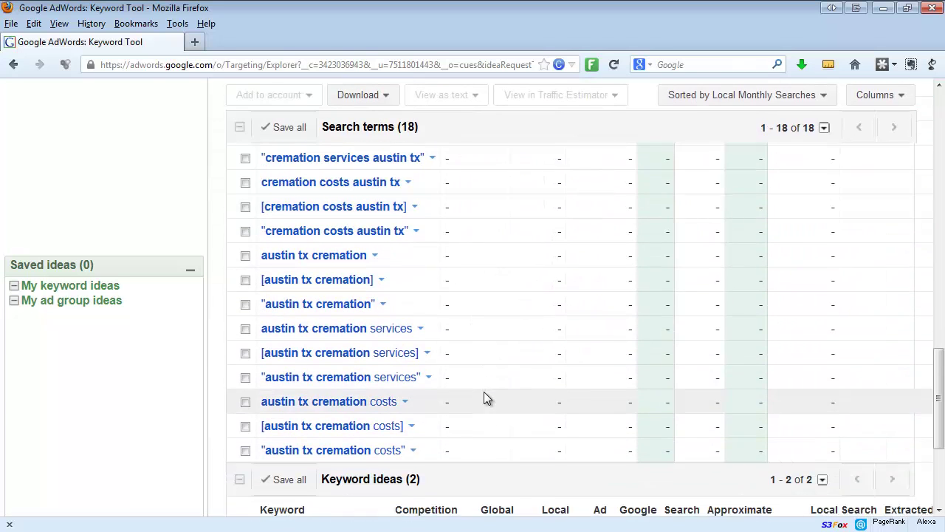
{"action": "scroll", "coordinate": [485, 399], "scroll_direction": "down", "scroll_amount": 3}
{"action": "scroll", "coordinate": [485, 399], "scroll_direction": "up", "scroll_amount": 8}
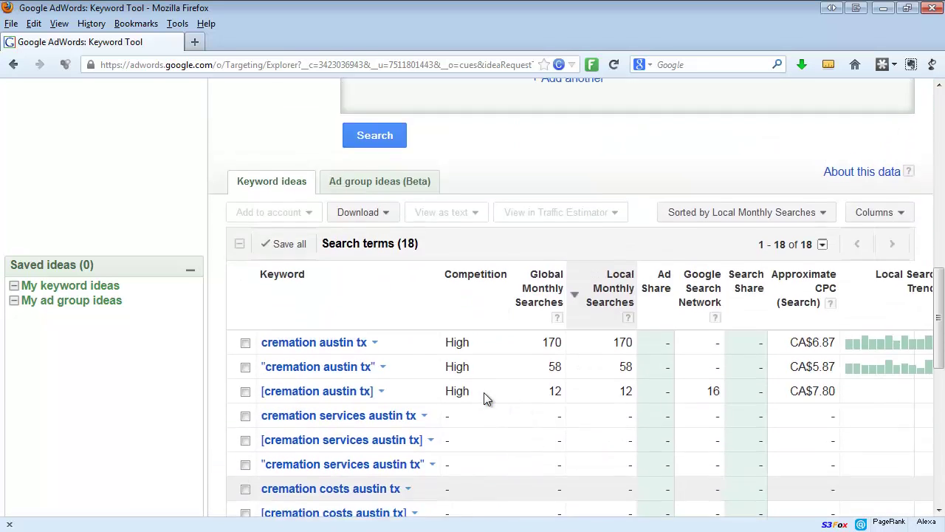
- Lift the restriction to closely related ideas and rerun the cremation keyword search
{"action": "scroll", "coordinate": [484, 392], "scroll_direction": "up", "scroll_amount": 10}
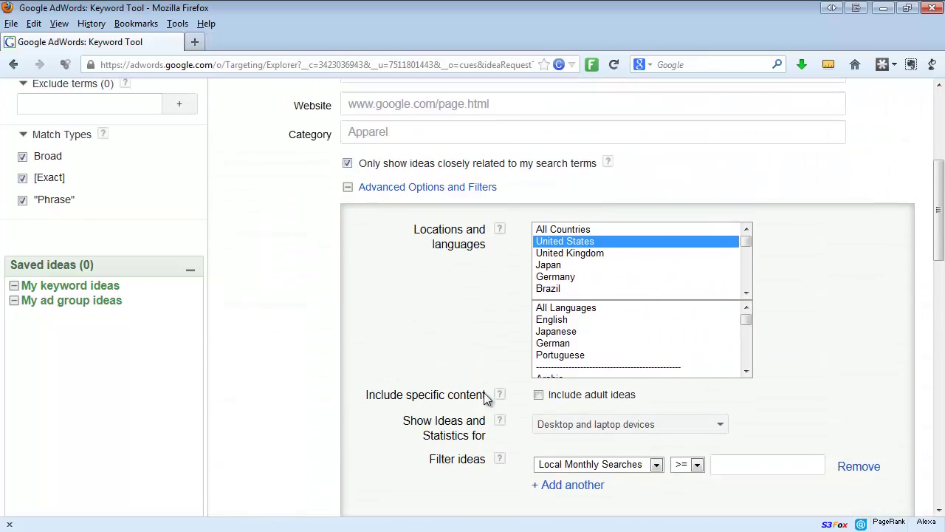
{"action": "left_click", "coordinate": [346, 164]}
{"action": "scroll", "coordinate": [319, 373], "scroll_direction": "down", "scroll_amount": 15}
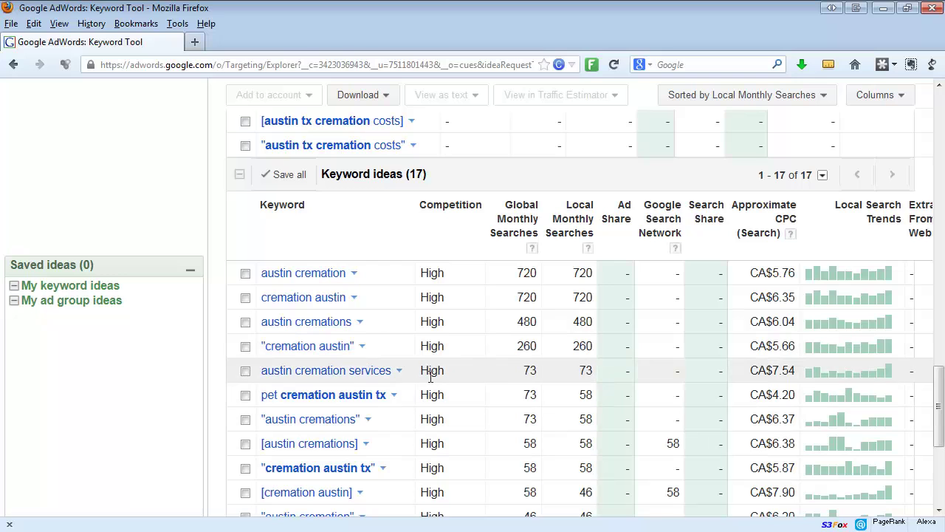
- Review the broader cremation keyword ideas, comparing competition, local monthly searches and approximate CPC across match types
{"action": "scroll", "coordinate": [375, 378], "scroll_direction": "down", "scroll_amount": 3}
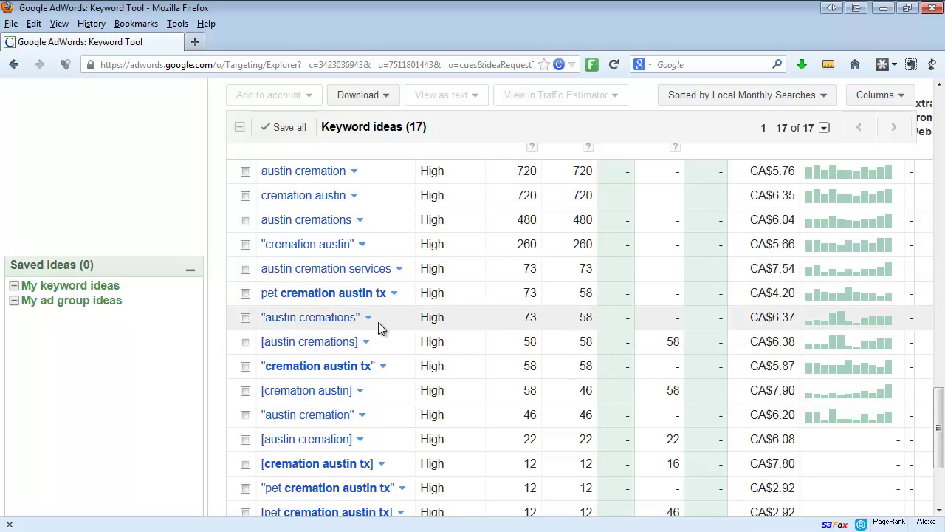
{"action": "scroll", "coordinate": [378, 322], "scroll_direction": "down", "scroll_amount": 3}
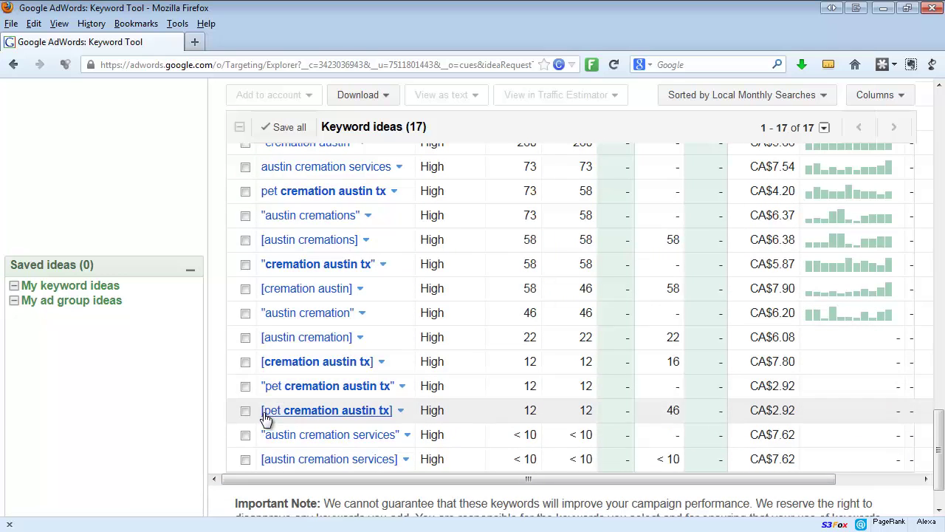
{"action": "scroll", "coordinate": [344, 422], "scroll_direction": "down", "scroll_amount": 2}
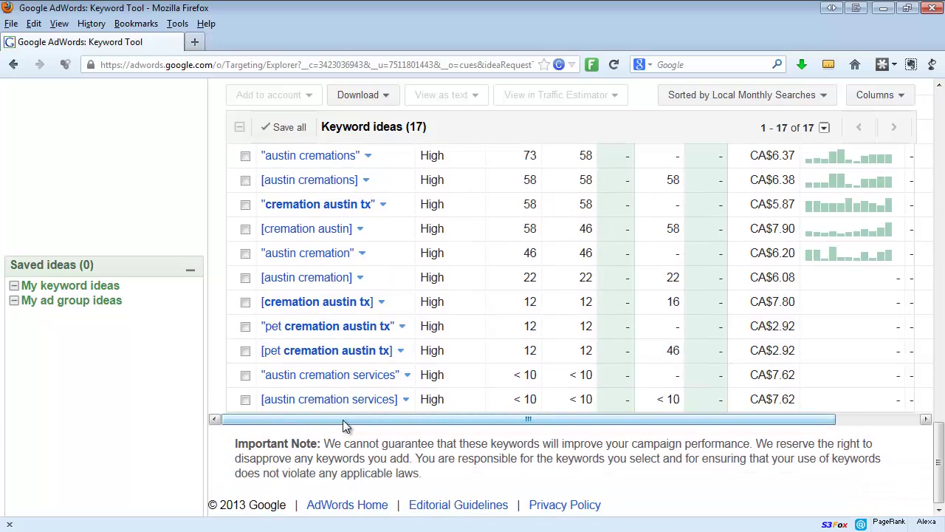
{"action": "scroll", "coordinate": [342, 420], "scroll_direction": "up", "scroll_amount": 6}
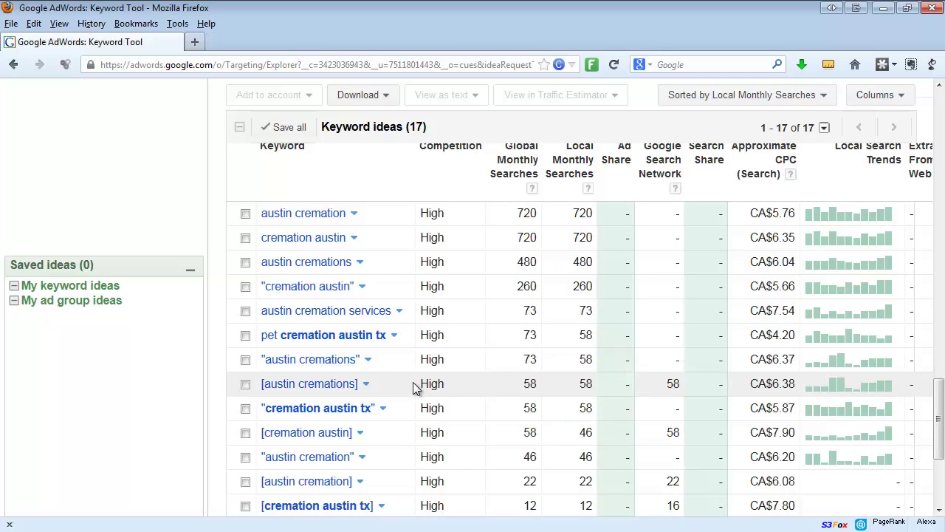
- Check the remaining cremation keyword ideas, then switch to the Notepad negative keywords list and highlight the animal terms from pet to cats
{"action": "scroll", "coordinate": [412, 383], "scroll_direction": "down", "scroll_amount": 3}
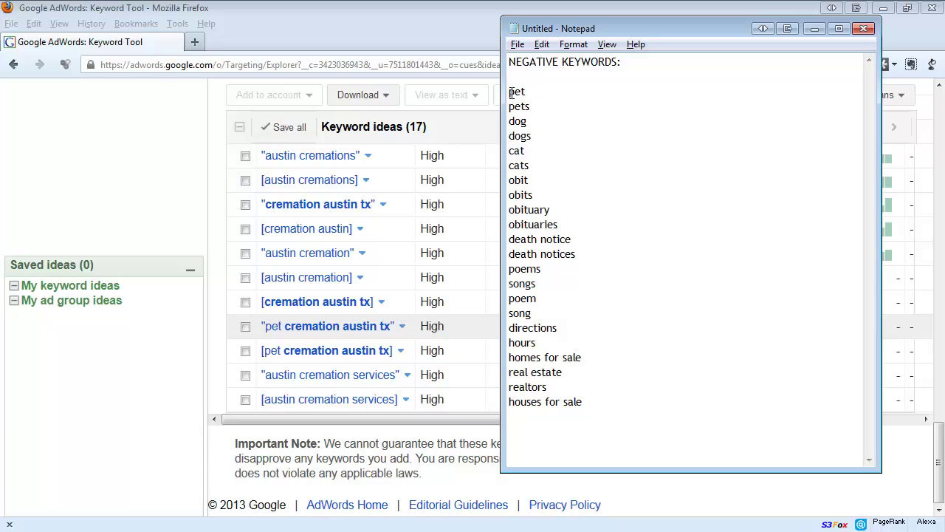
{"action": "left_click_drag", "start_coordinate": [509, 93], "coordinate": [534, 94]}
{"action": "left_click", "coordinate": [511, 89]}
{"action": "left_click_drag", "start_coordinate": [510, 89], "coordinate": [579, 166]}
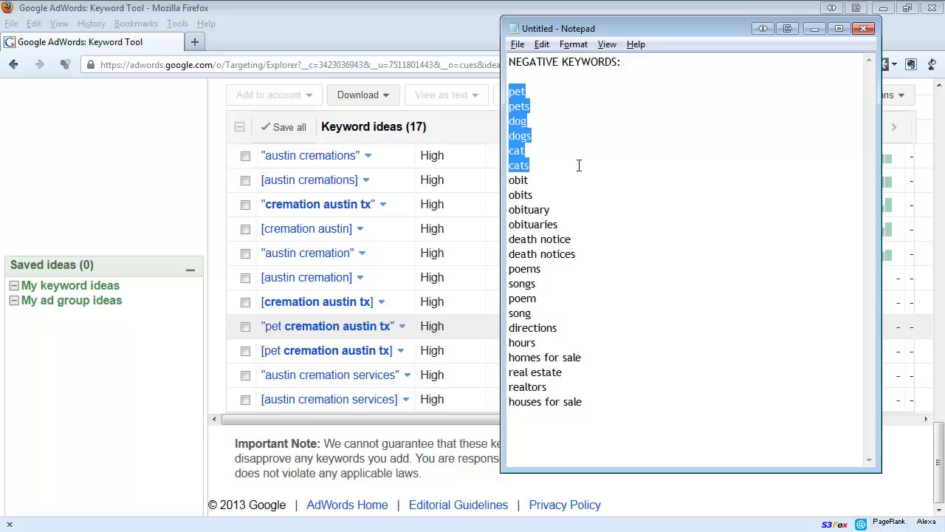
{"action": "left_click", "coordinate": [546, 167]}
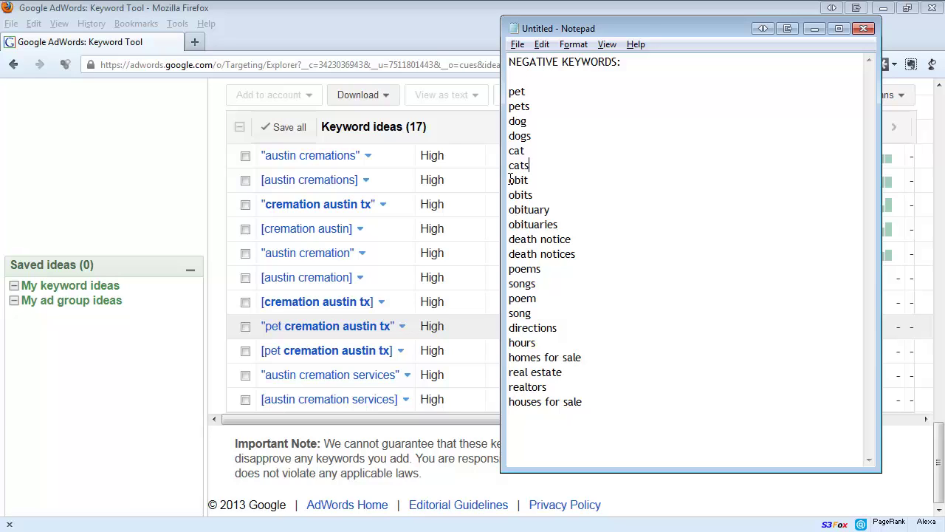
- Highlight the obituary and death notice terms, then the poem and song terms, in the negative keywords list for review
{"action": "left_click_drag", "start_coordinate": [510, 180], "coordinate": [590, 256]}
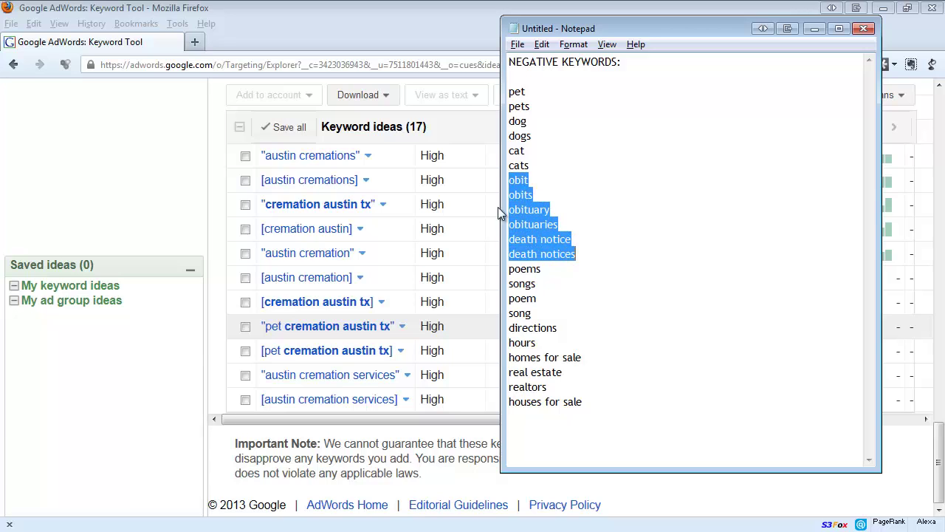
{"action": "left_click", "coordinate": [601, 255]}
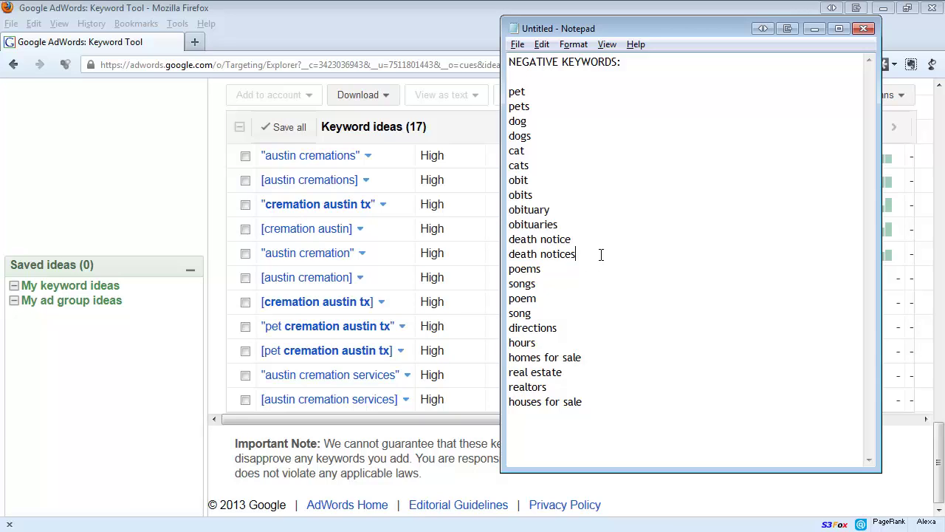
{"action": "left_click_drag", "start_coordinate": [510, 270], "coordinate": [545, 311]}
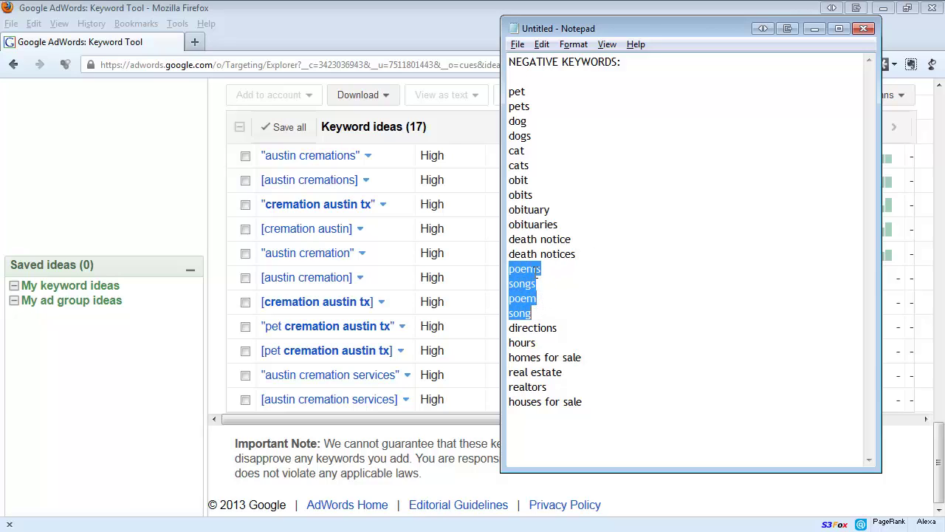
{"action": "left_click", "coordinate": [559, 316]}
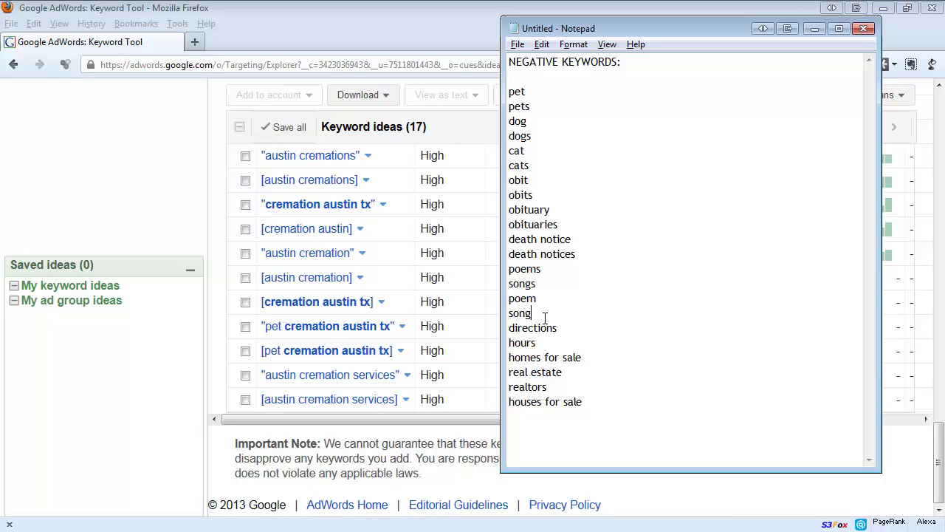
{"action": "left_click_drag", "start_coordinate": [540, 317], "coordinate": [509, 271]}
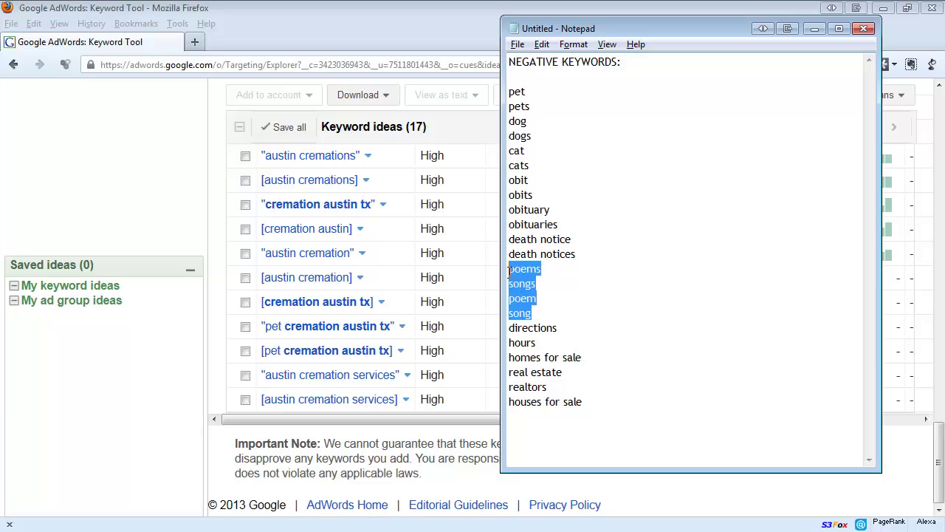
{"action": "left_click", "coordinate": [564, 299]}
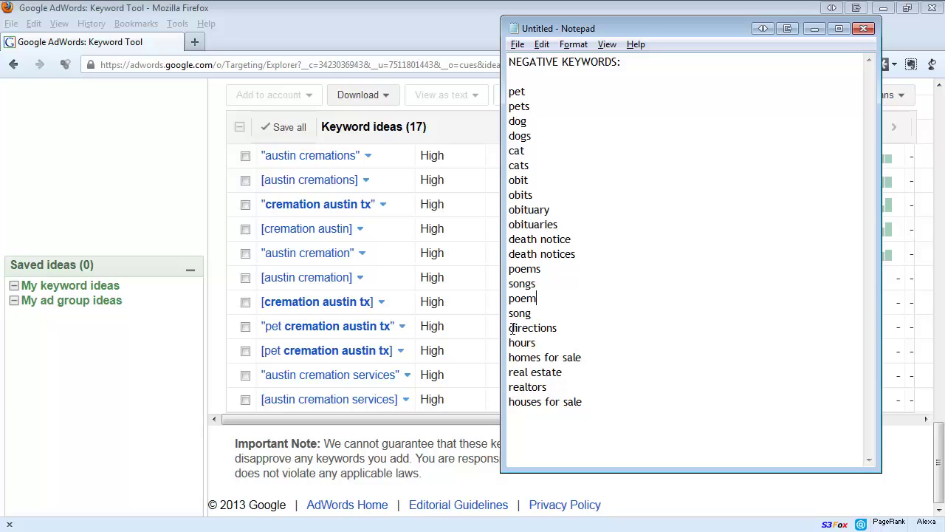
- Review the negative keywords directions and hours, then the real estate terms from homes for sale to houses for sale, highlighting each group
{"action": "left_click_drag", "start_coordinate": [512, 330], "coordinate": [553, 341]}
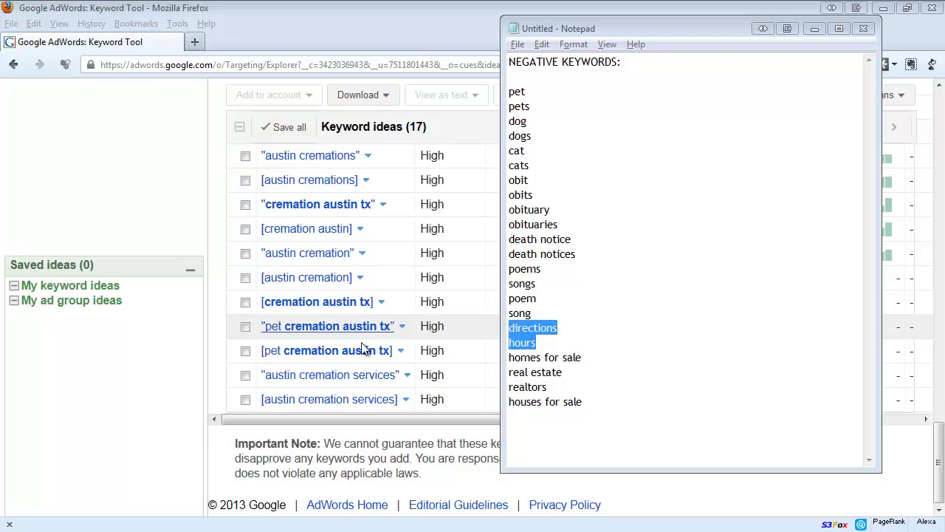
{"action": "left_click", "coordinate": [562, 344]}
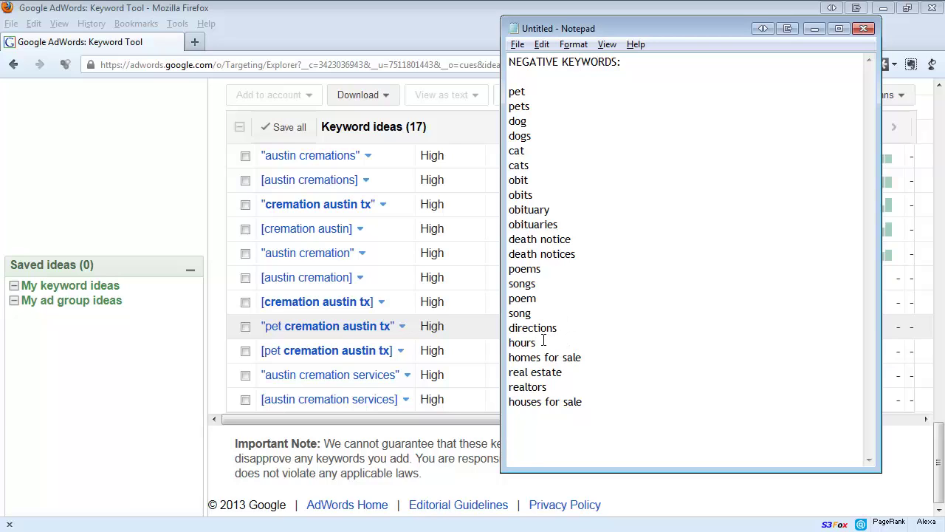
{"action": "left_click_drag", "start_coordinate": [544, 339], "coordinate": [510, 328]}
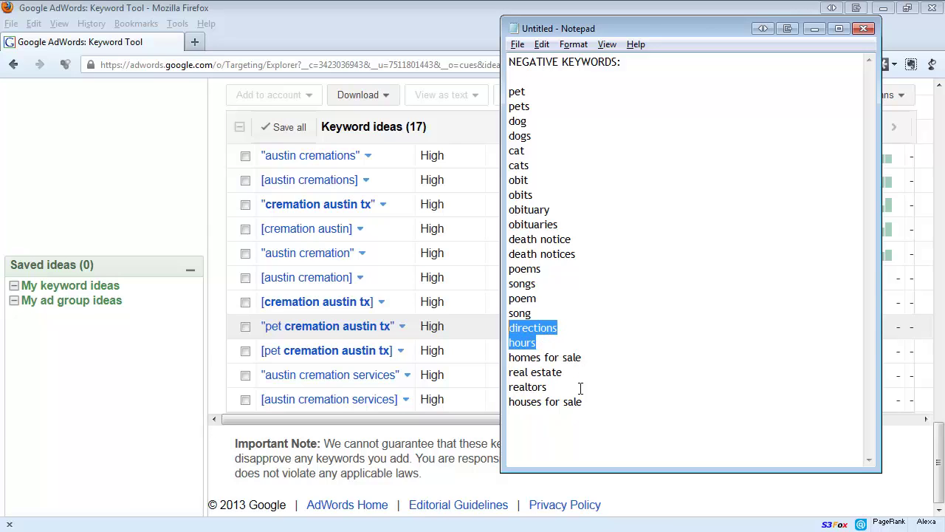
{"action": "left_click_drag", "start_coordinate": [595, 397], "coordinate": [508, 353]}
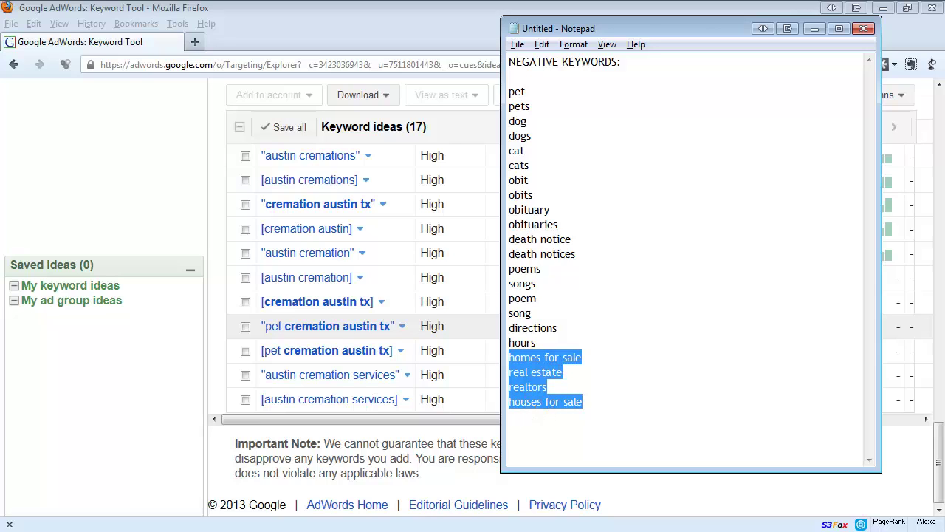
{"action": "left_click", "coordinate": [610, 389]}
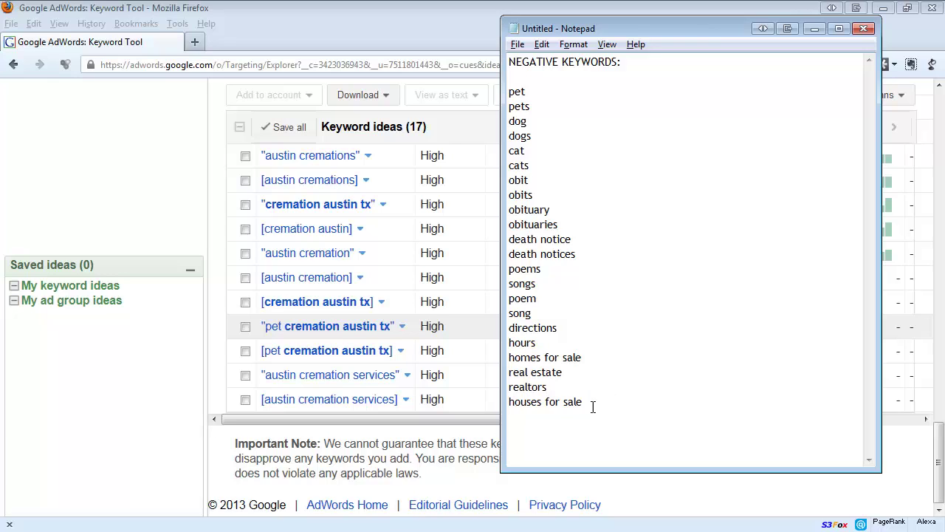